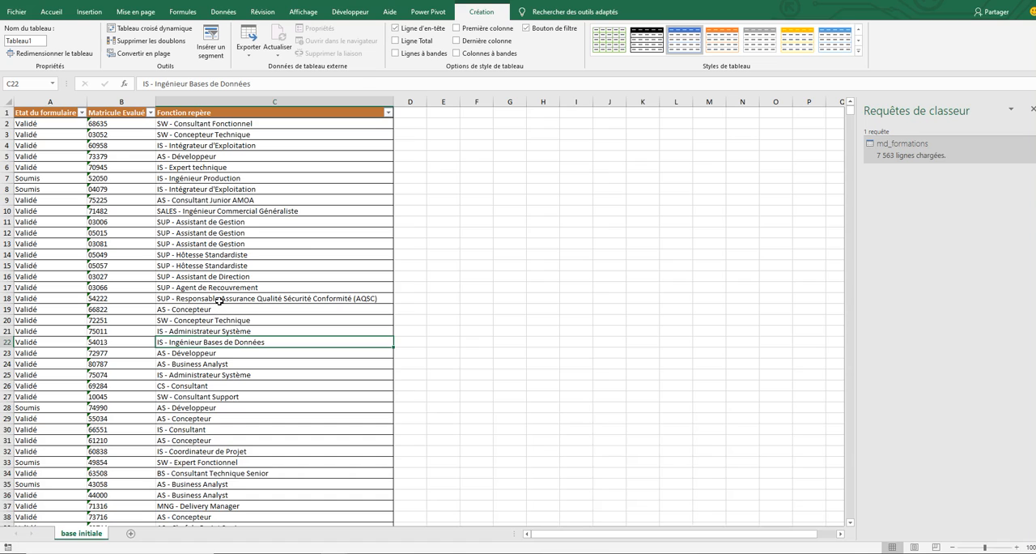
- Create a new Power Pivot measure named validé in the md_formations table
left_click(219, 298)
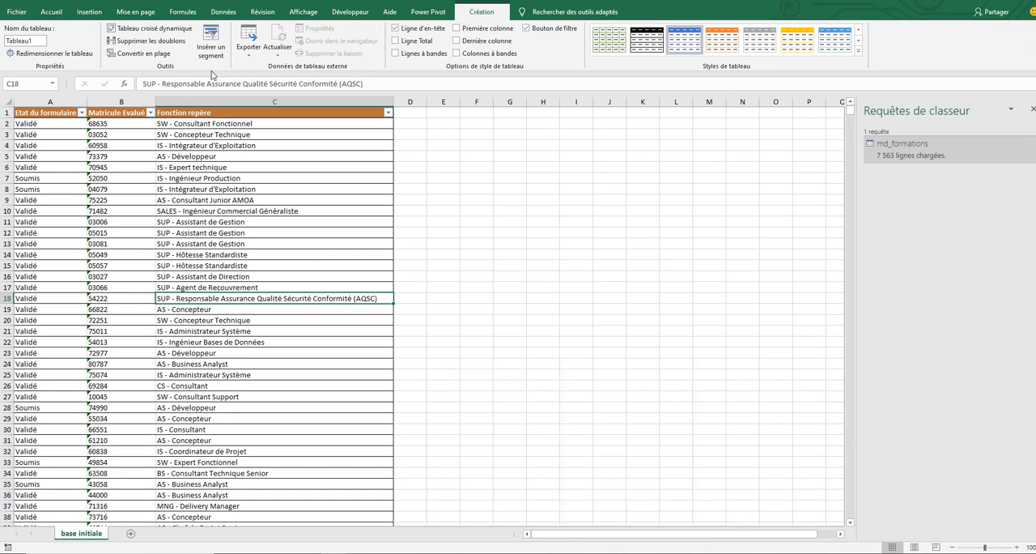
left_click(428, 12)
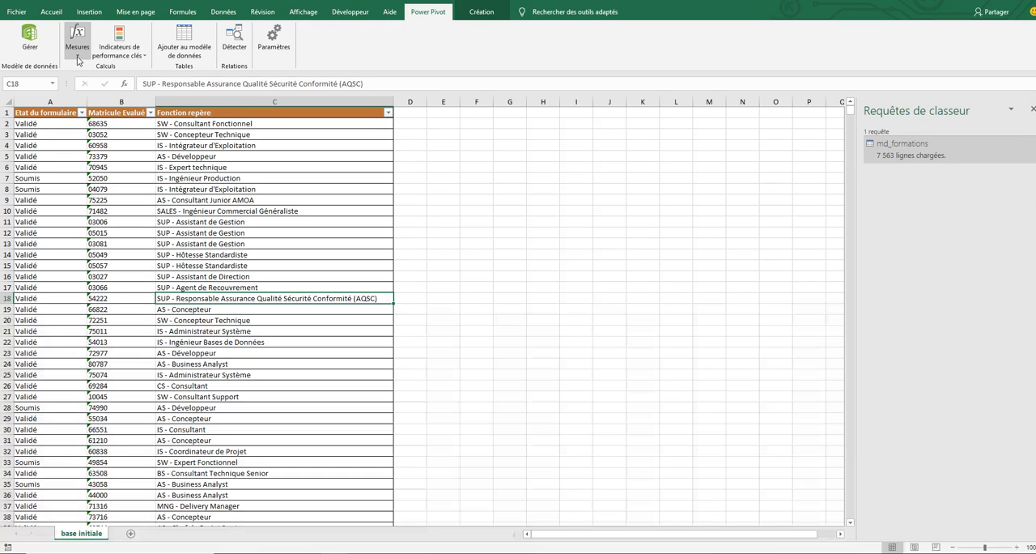
left_click(77, 57)
left_click(91, 81)
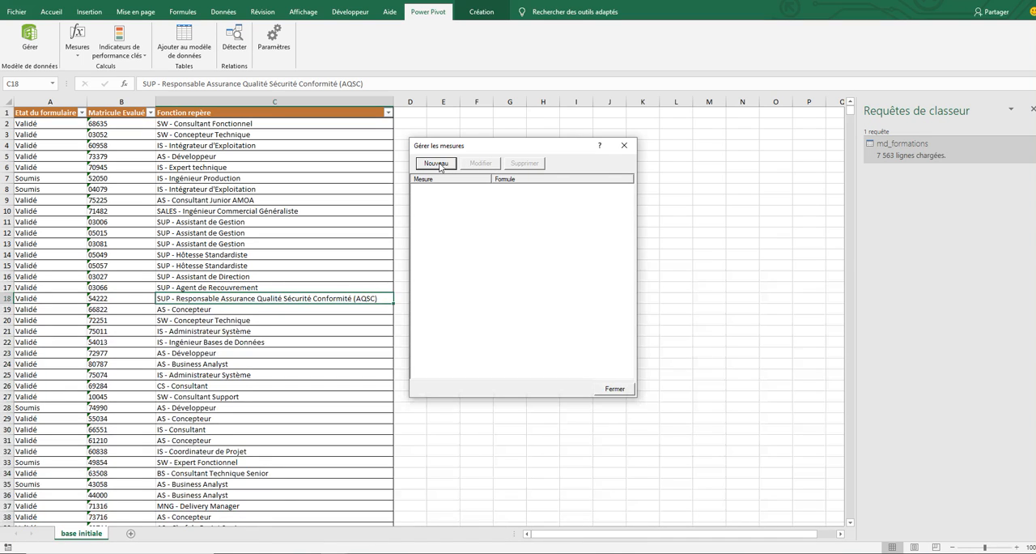
left_click(438, 164)
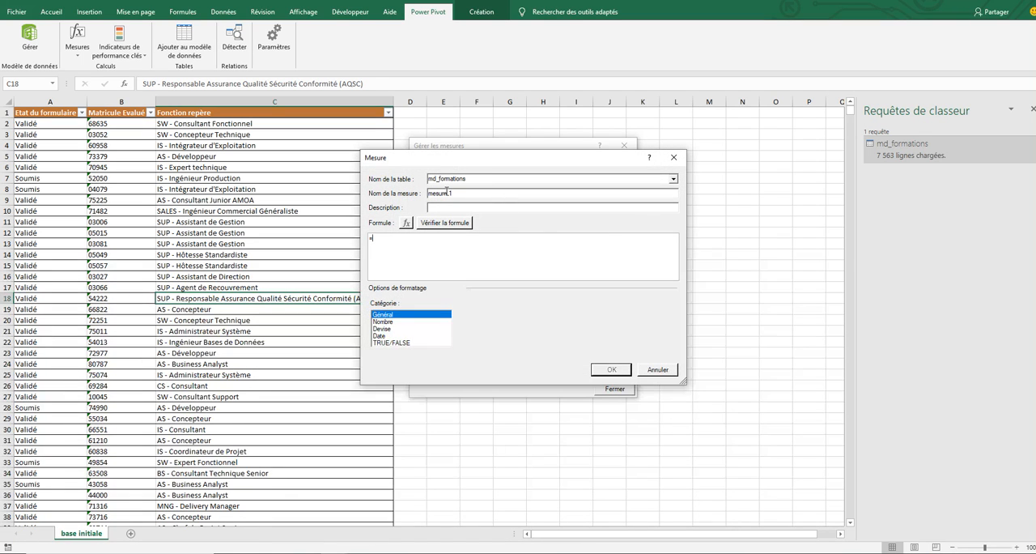
left_click_drag(465, 193, 390, 184)
type("V")
type("cou")
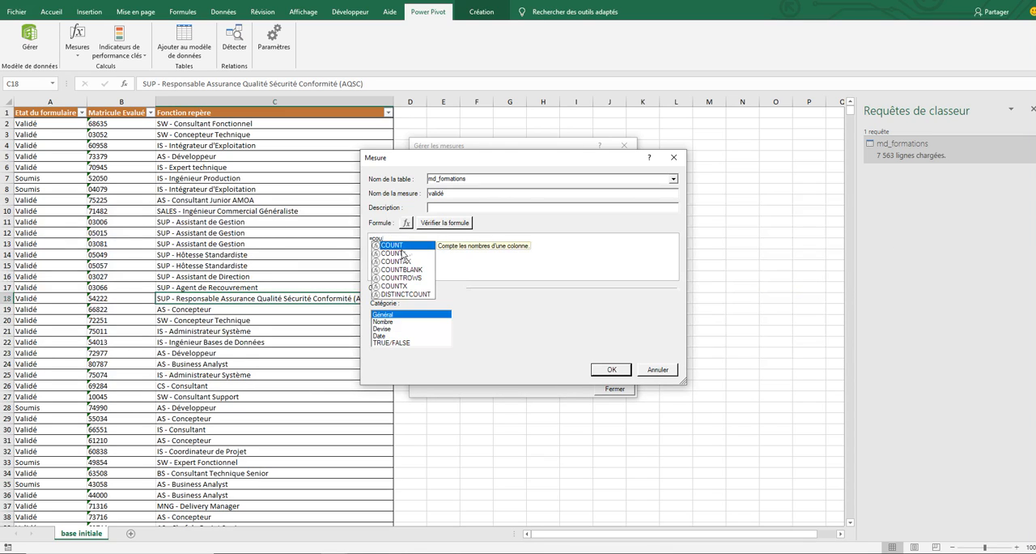
key("Tab")
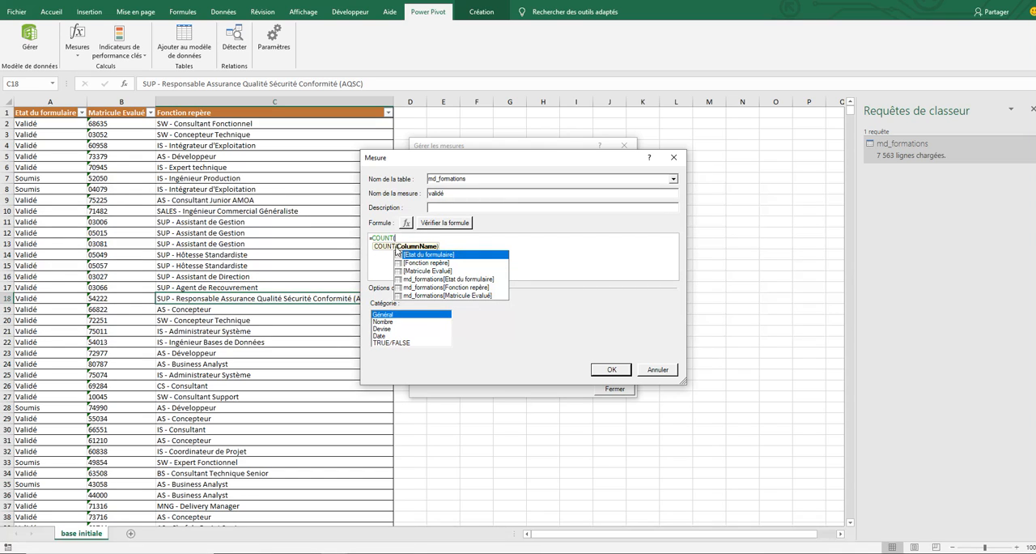
double_click(450, 254)
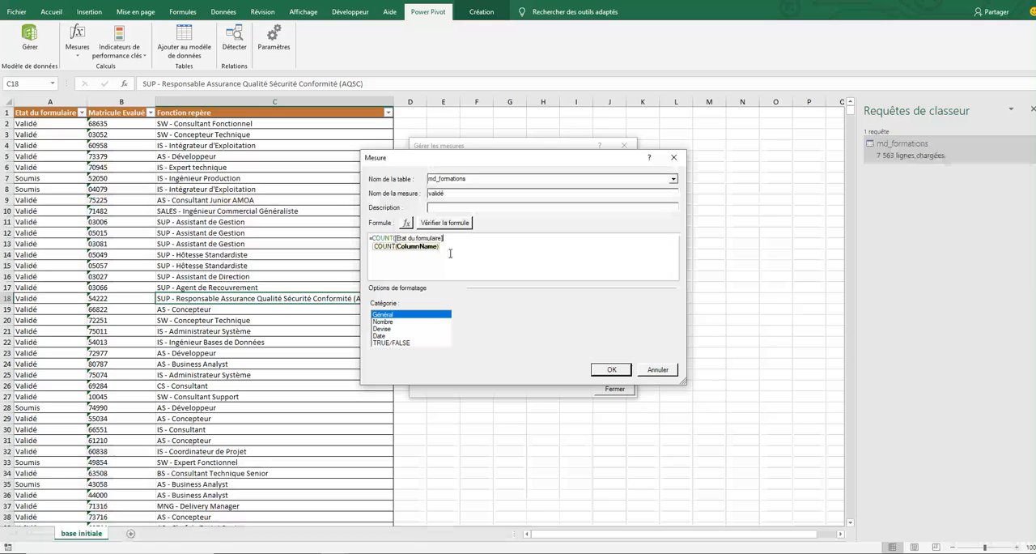
type(")")
key("BackSpace")
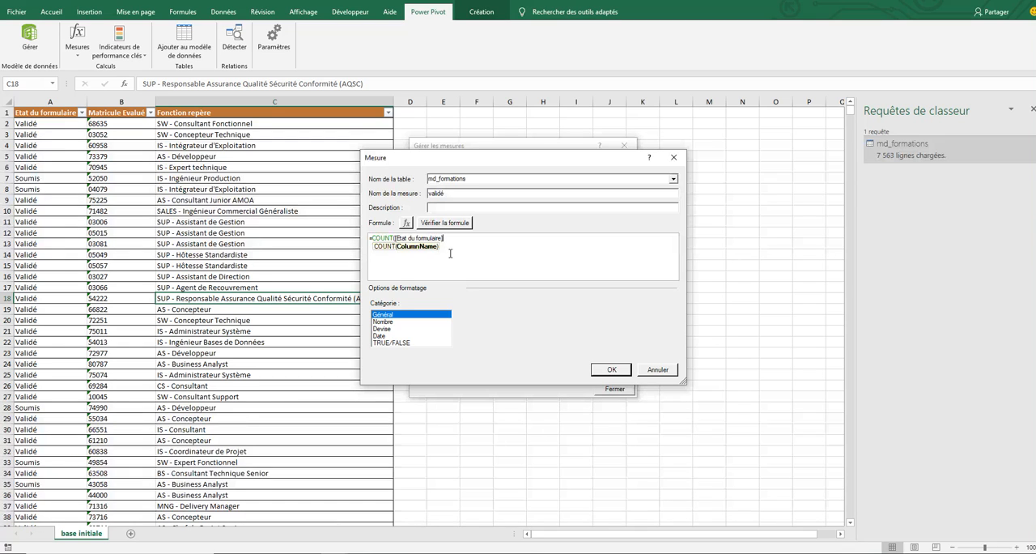
key("BackSpace")
key("BackSpace")
key("BackSpace")
key("BackSpace")
key("BackSpace")
key("BackSpace")
key("BackSpace")
key("BackSpace")
key("BackSpace")
key("BackSpace")
key("BackSpace")
key("BackSpace")
key("BackSpace")
key("BackSpace")
key("BackSpace")
key("BackSpace")
key("BackSpace")
key("BackSpace")
key("BackSpace")
key("BackSpace")
key("BackSpace")
key("BackSpace")
key("BackSpace")
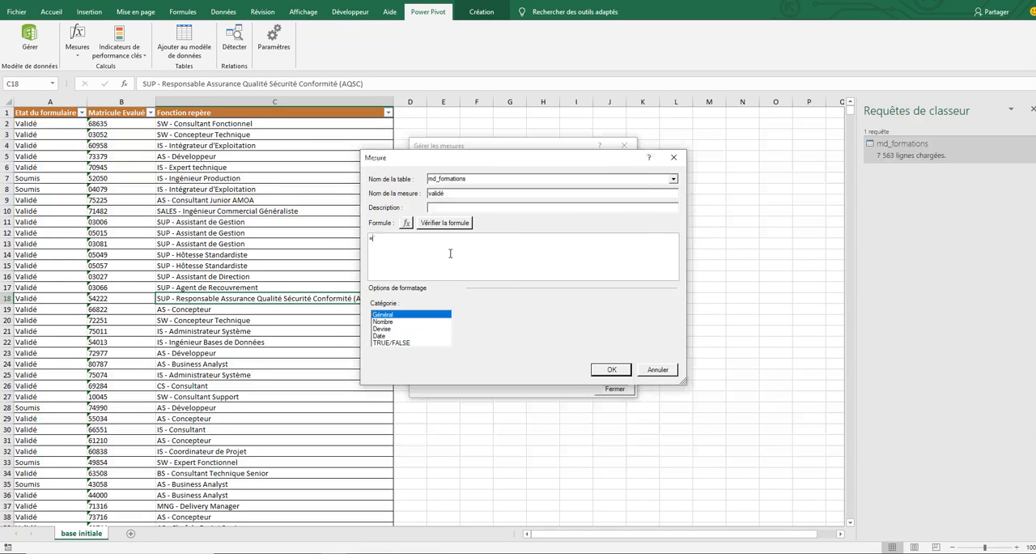
- Begin the measure's formula with CALCULATE, using COUNT of the [Etat du formulaire] column as its expression
type("calc")
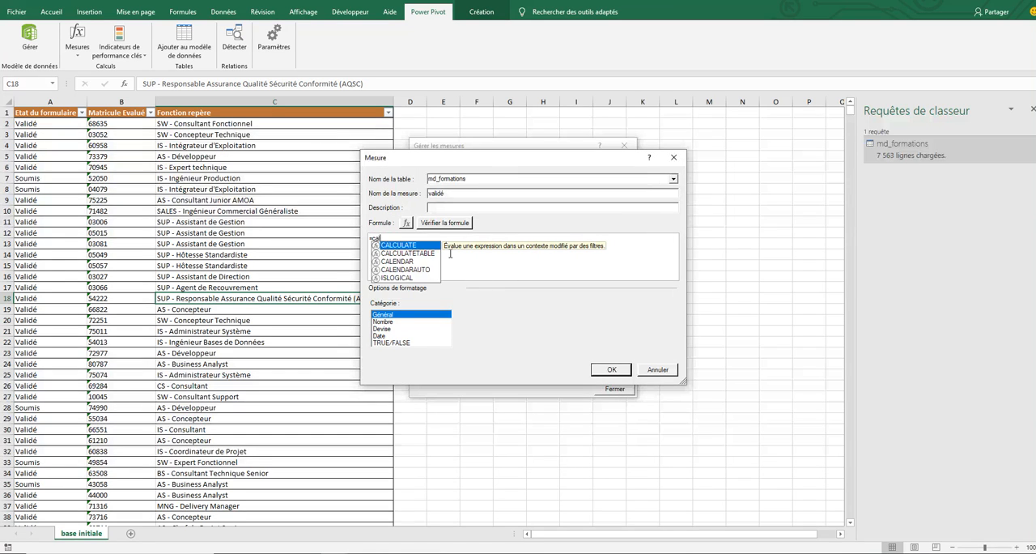
type("ulat")
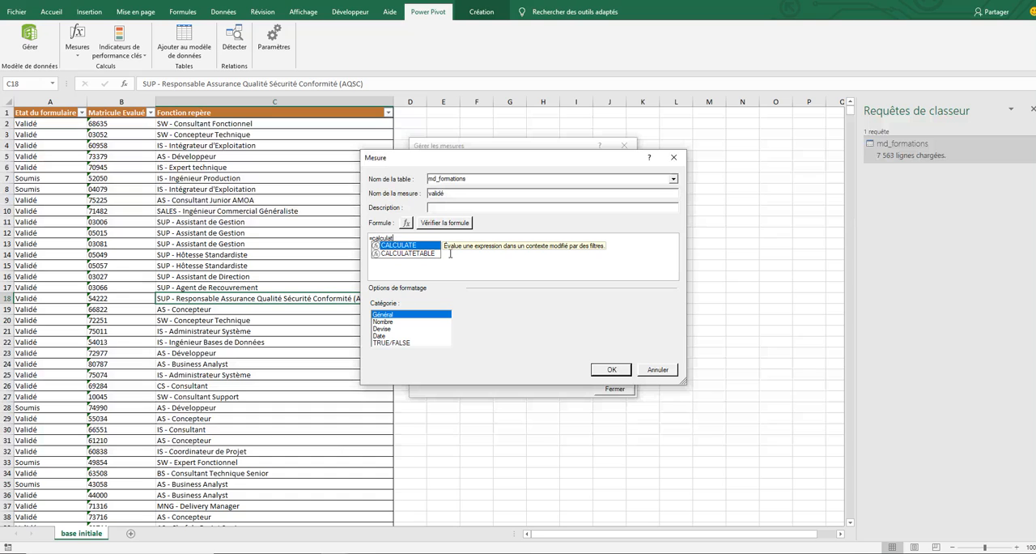
type("e")
type("(")
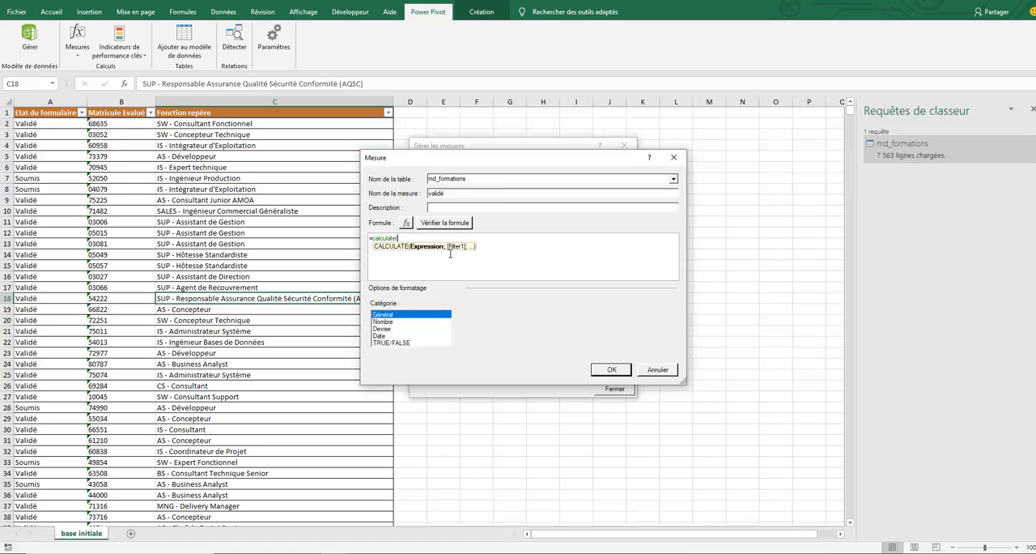
type("c")
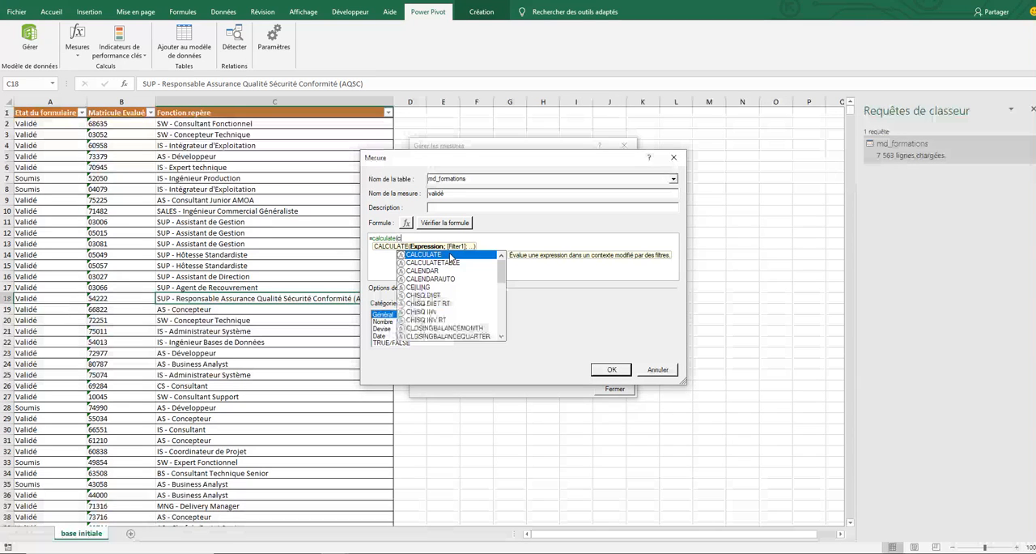
type("ount(")
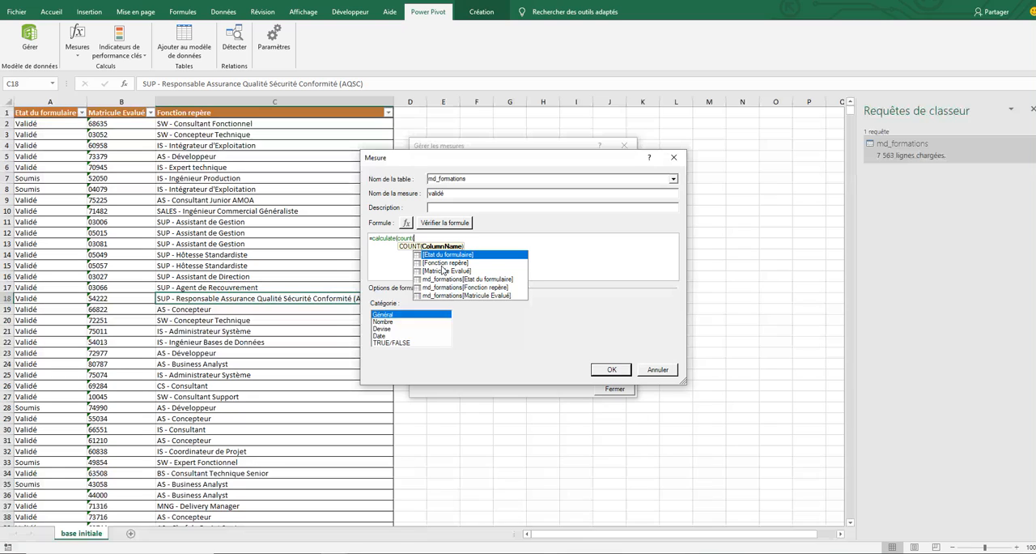
double_click(439, 255)
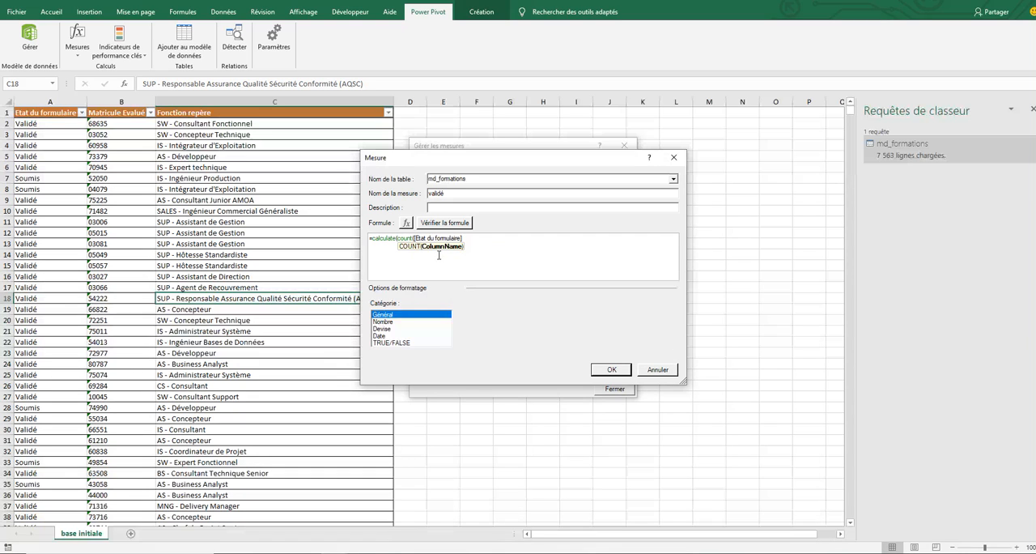
type(");")
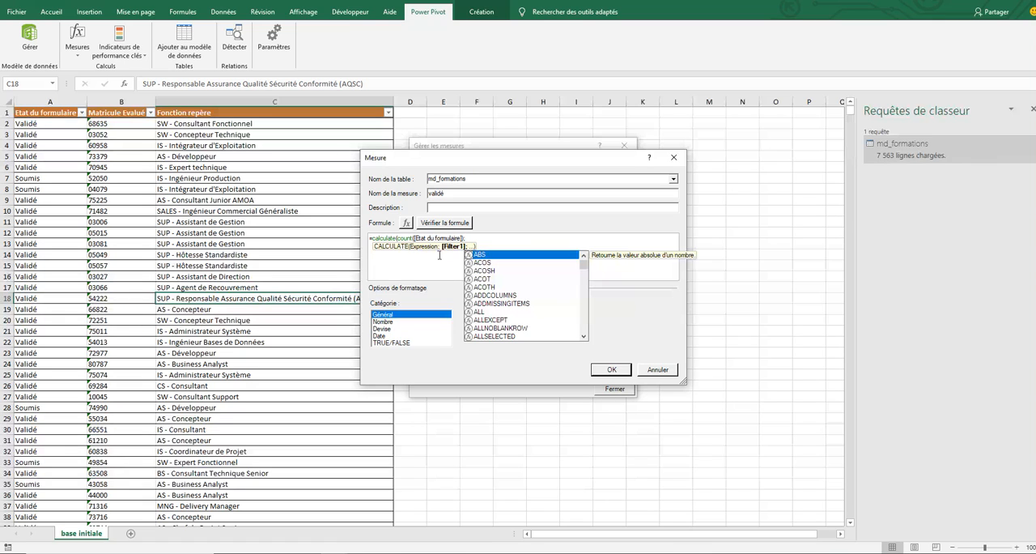
- Complete the formula with the filter md_formations[Etat du formulaire]="validé", check it for errors and save the measure
type("eta")
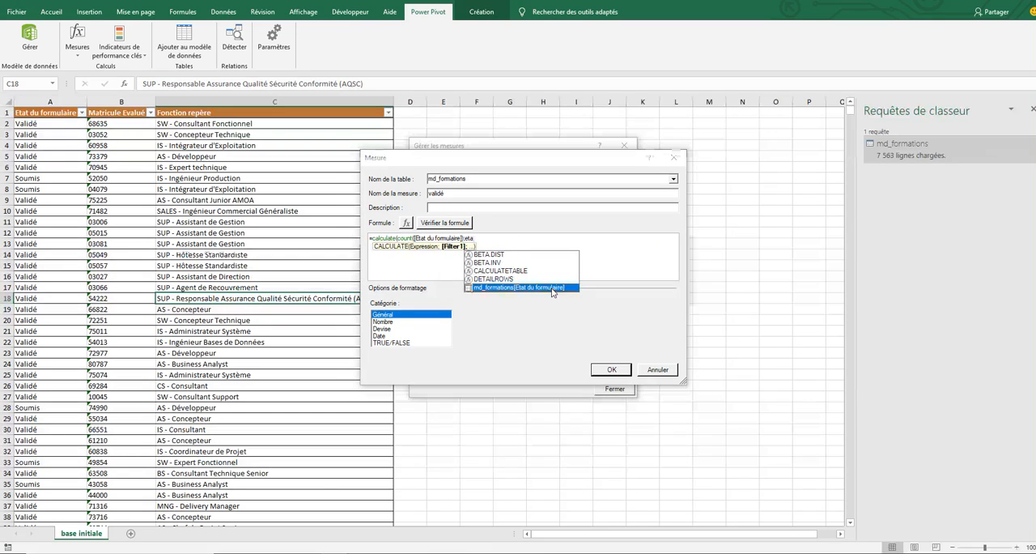
double_click(554, 289)
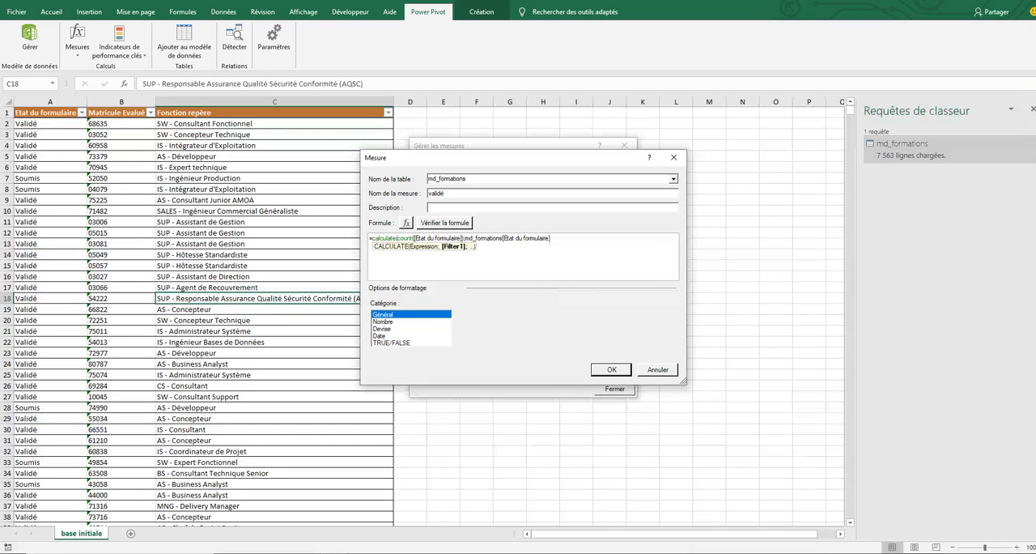
type("=\"validé\"")
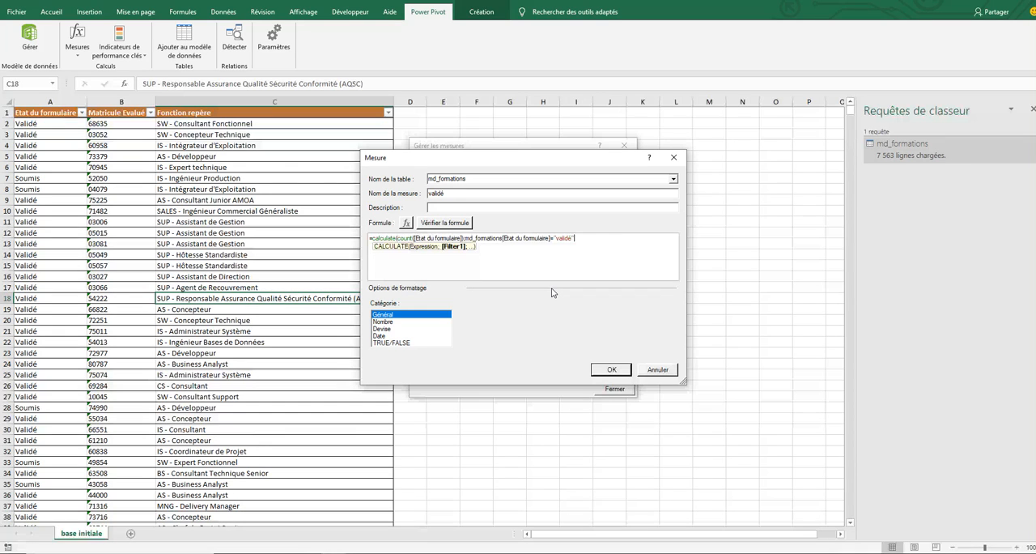
type(")")
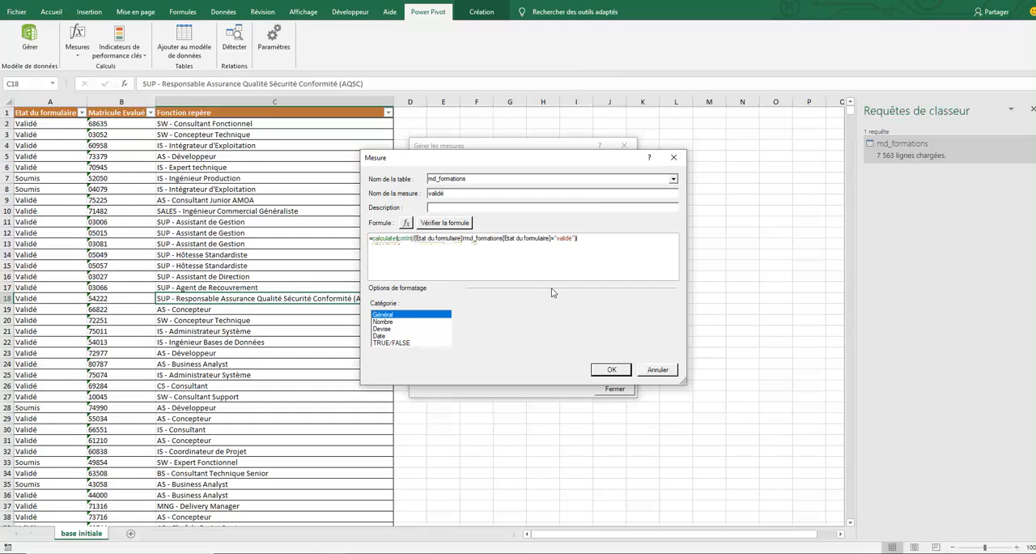
left_click(455, 224)
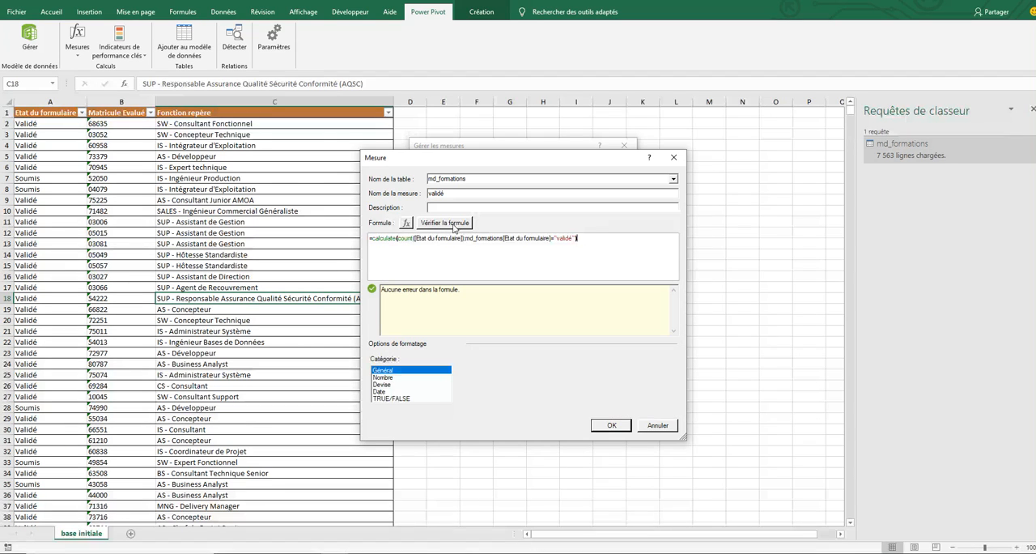
left_click(610, 427)
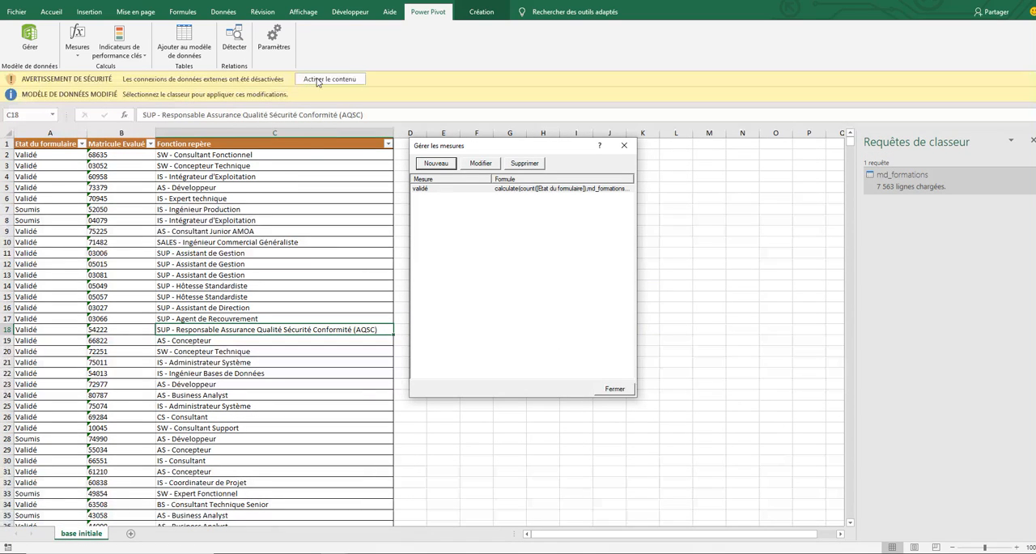
- Close the measure manager and enable the workbook's blocked external data connections
left_click(615, 389)
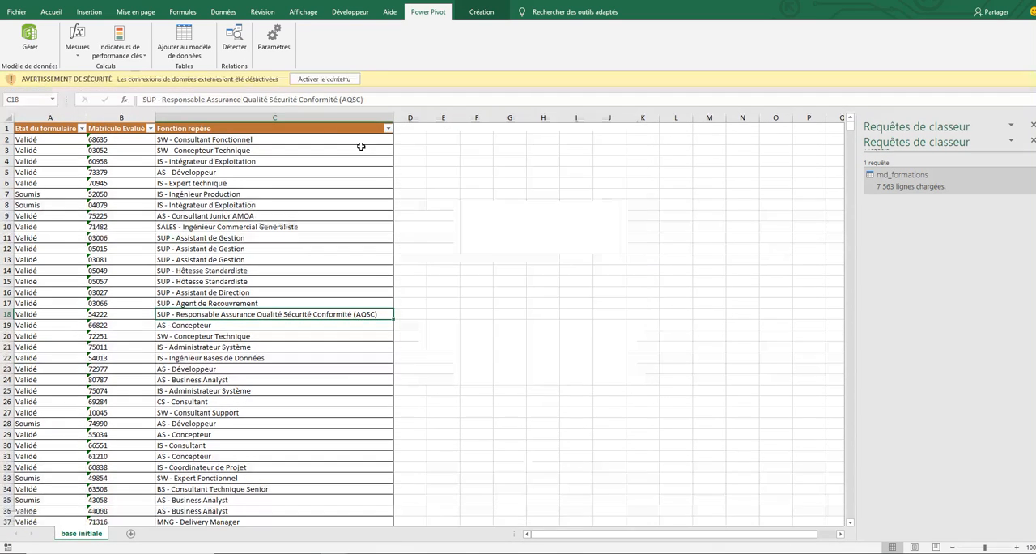
left_click(321, 79)
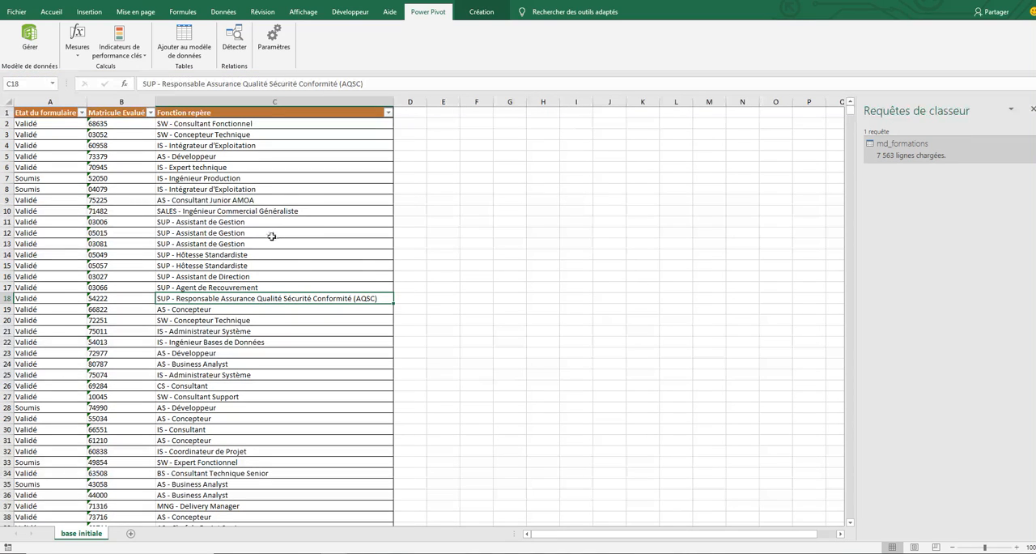
left_click(245, 276)
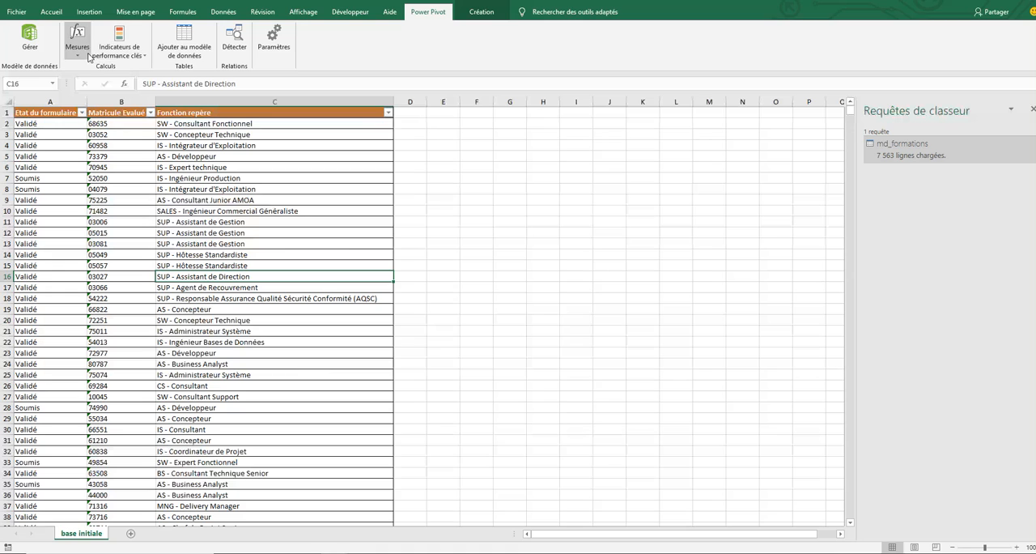
- Create a pivot table from the Power Pivot data model on a new worksheet
left_click(30, 41)
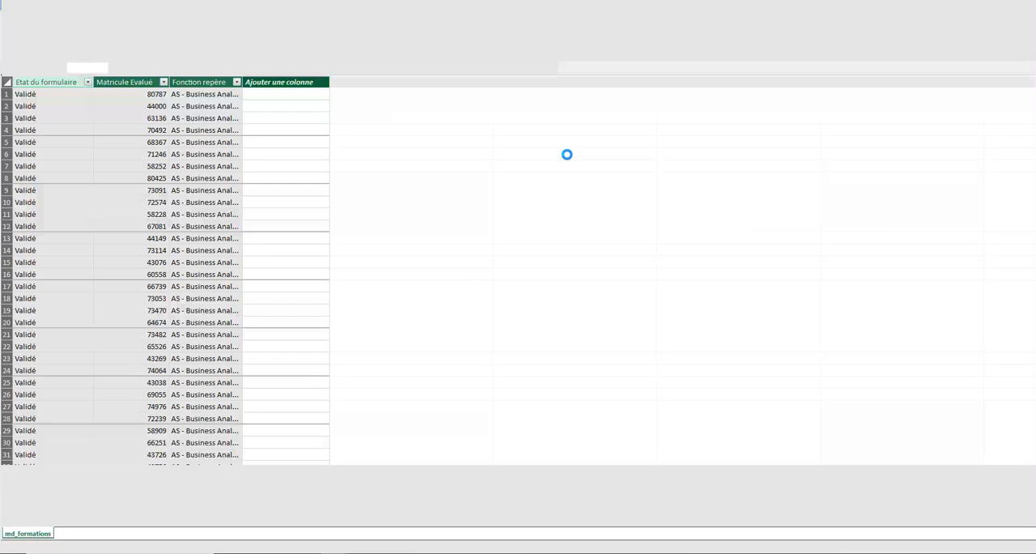
left_click(371, 42)
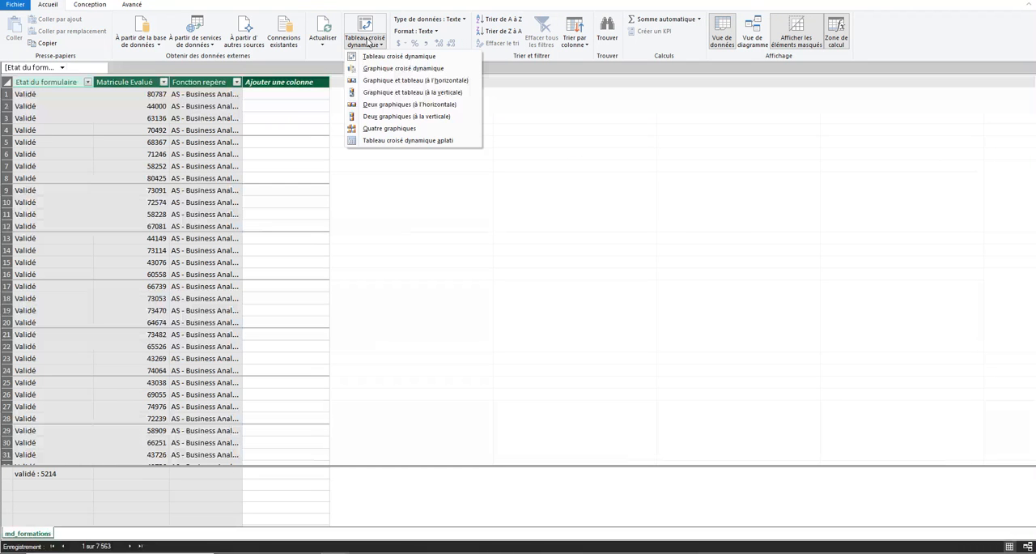
left_click(381, 57)
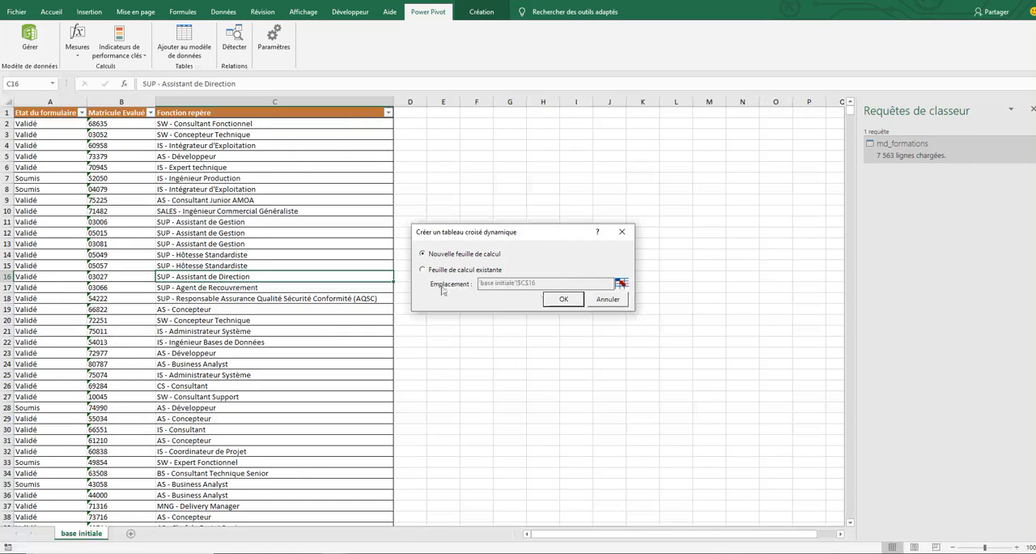
left_click(424, 270)
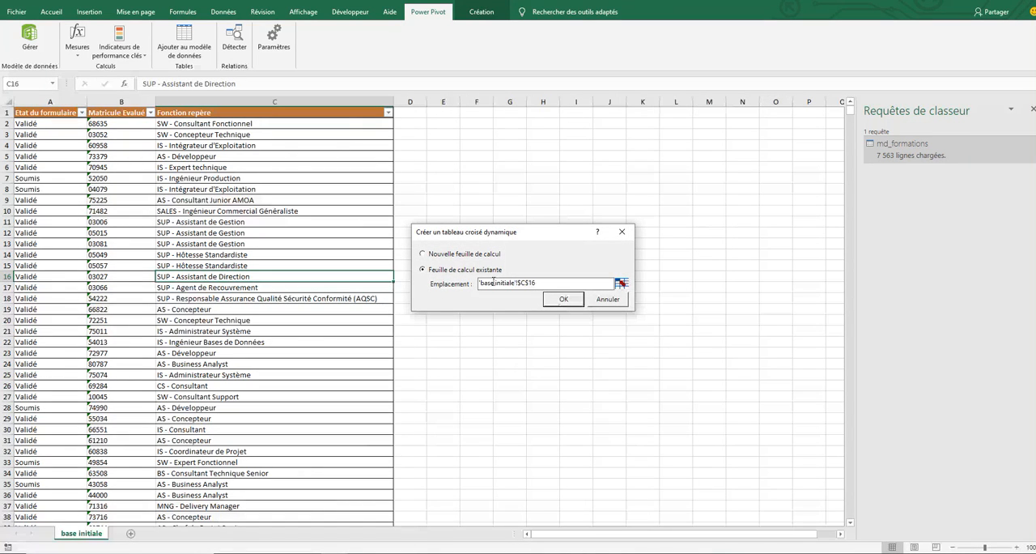
left_click(423, 253)
left_click(566, 300)
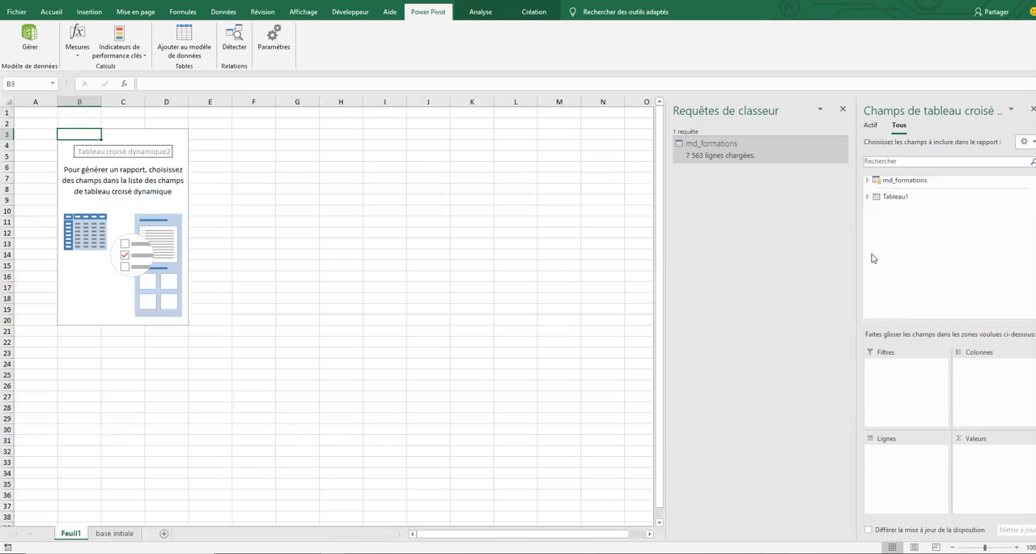
- Add the validé measure to the pivot table's values and the Fonction repère field of md_formations to its rows
left_click(868, 181)
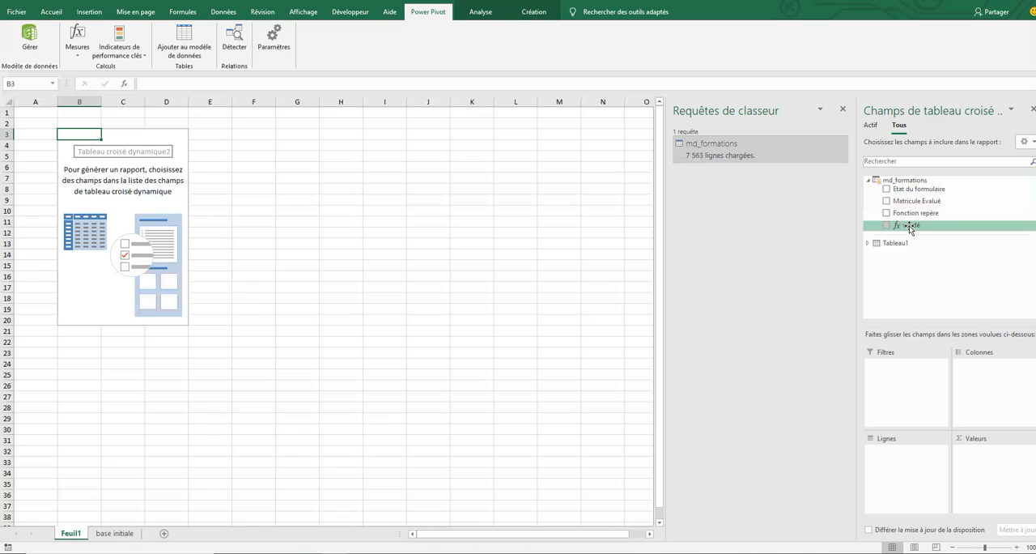
left_click_drag(909, 228, 988, 463)
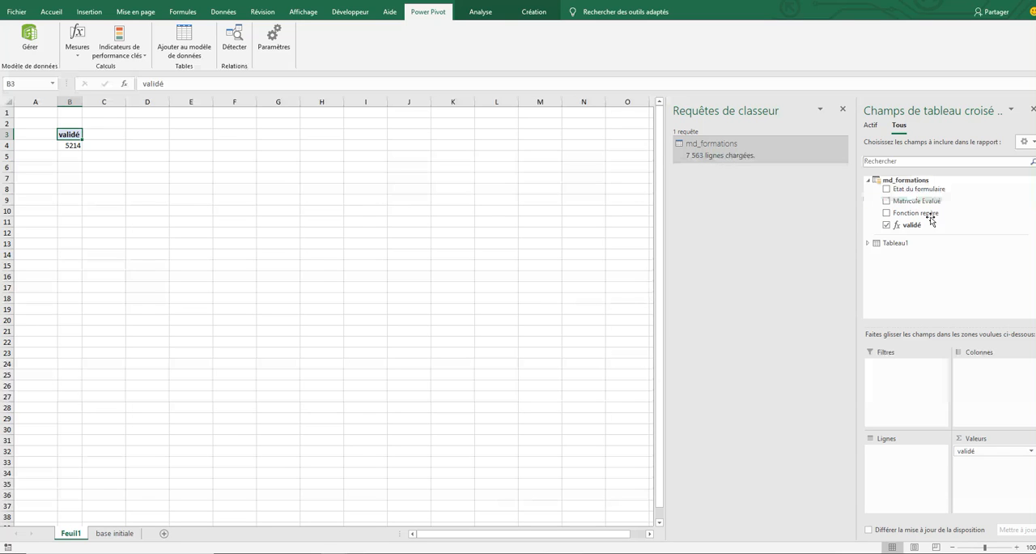
left_click_drag(917, 213, 909, 462)
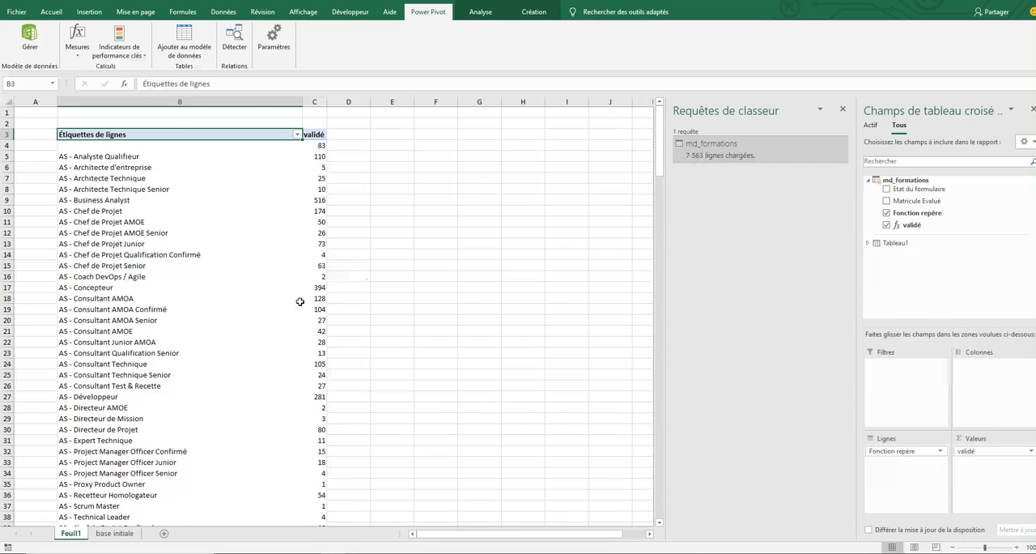
left_click(318, 146)
left_click(92, 146)
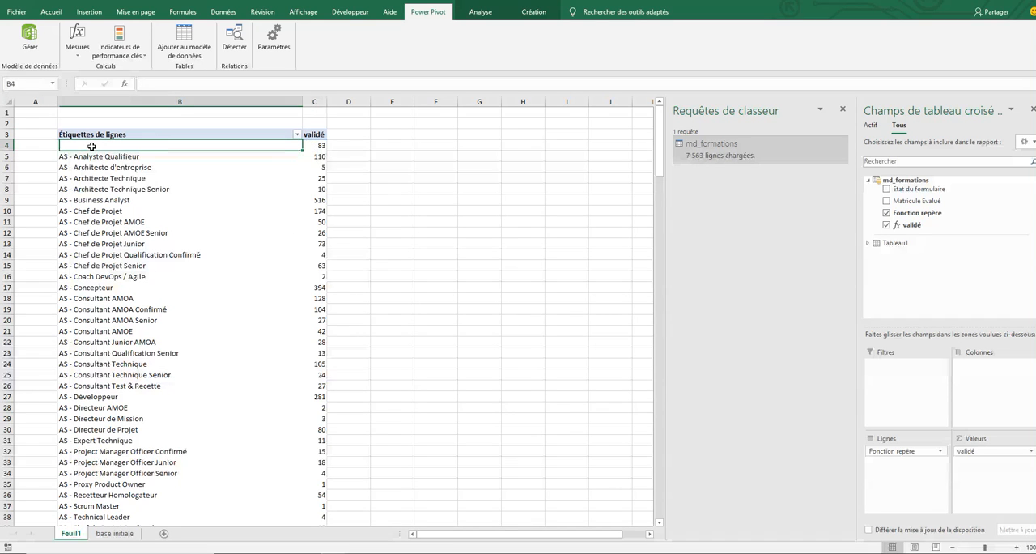
left_click(314, 146)
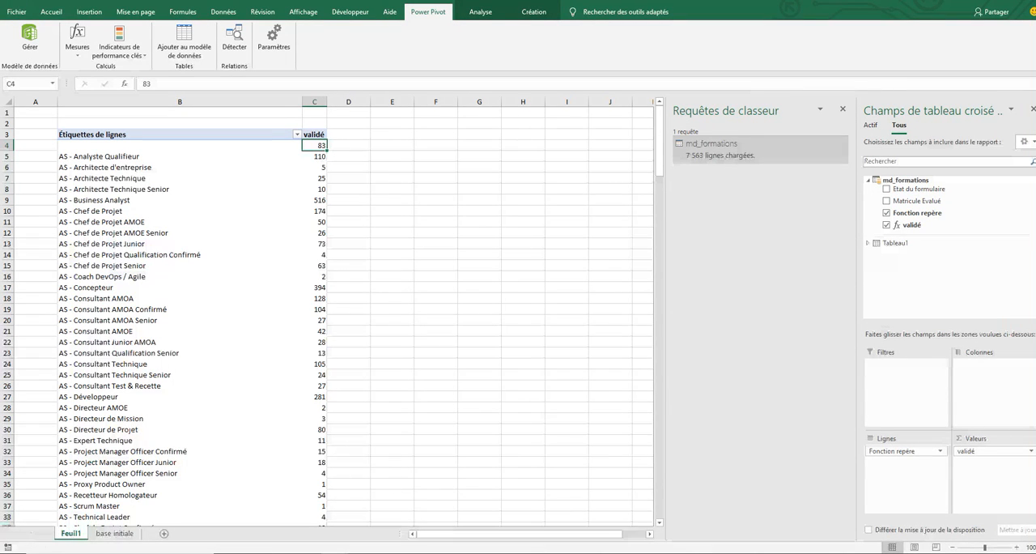
- Start a new measure named soumis in the md_formations table from the measure manager
left_click(282, 359)
left_click(281, 389)
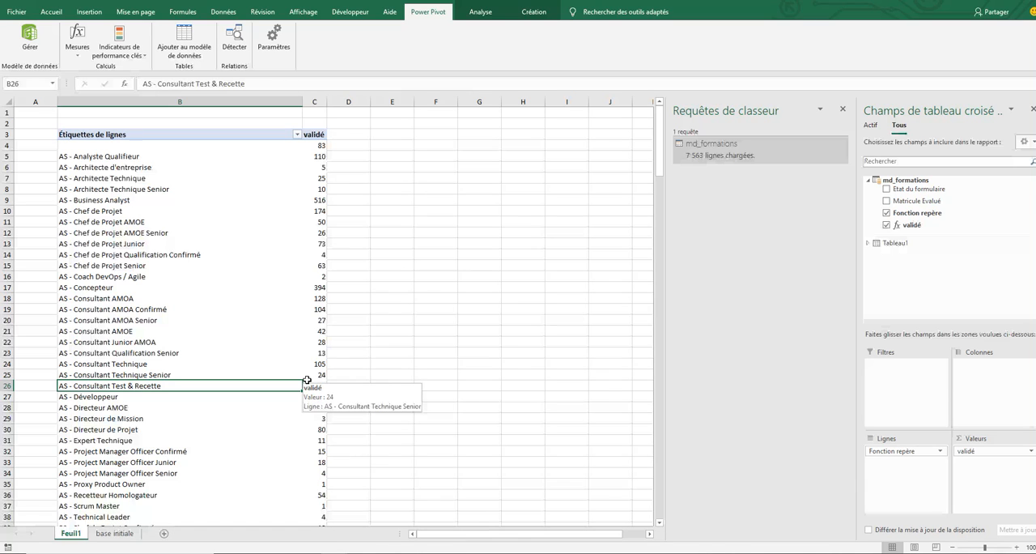
left_click(78, 50)
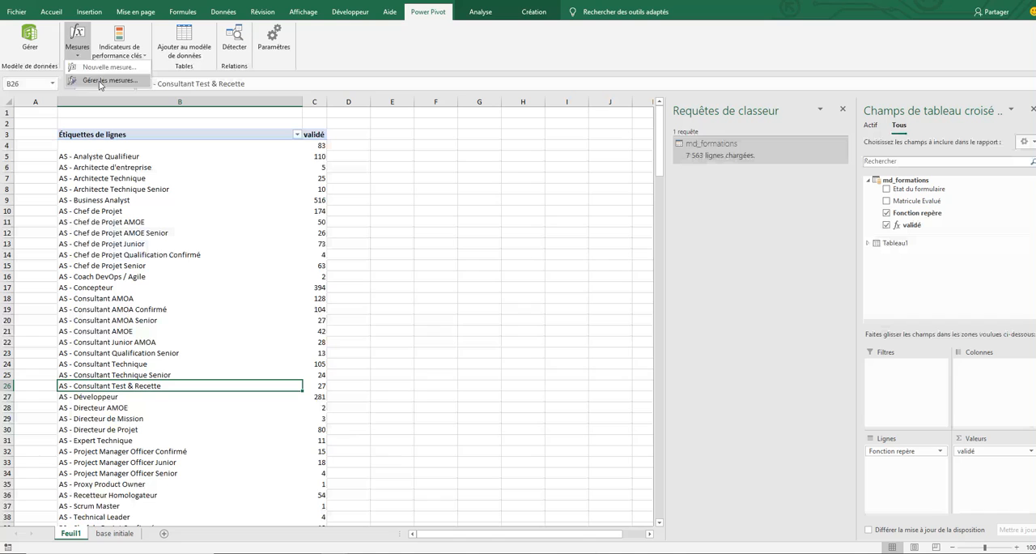
left_click(101, 81)
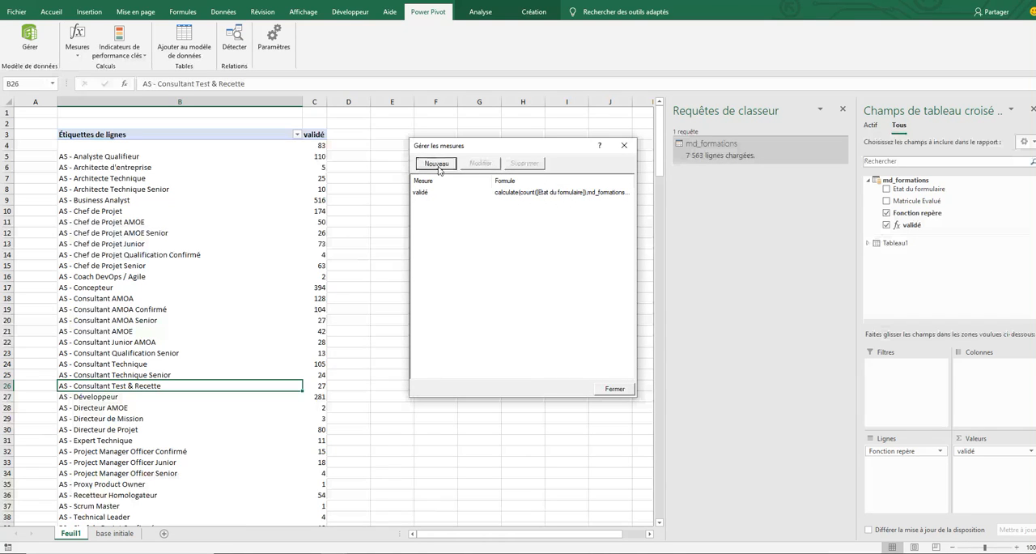
left_click(437, 165)
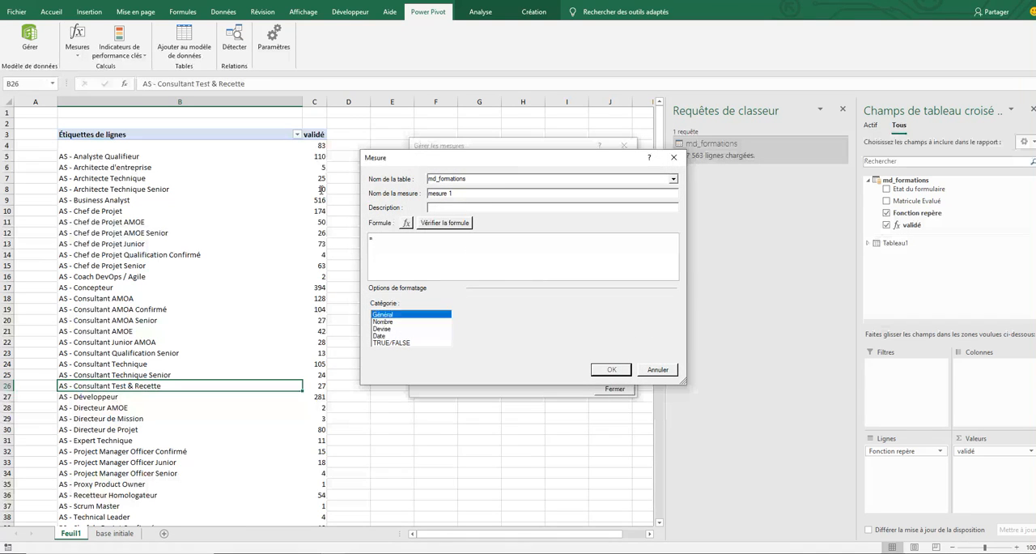
type("s")
type("oumis")
- Begin the soumis formula with CALCULATE and a count of the [Etat du formulaire] column as its expression
type("cal")
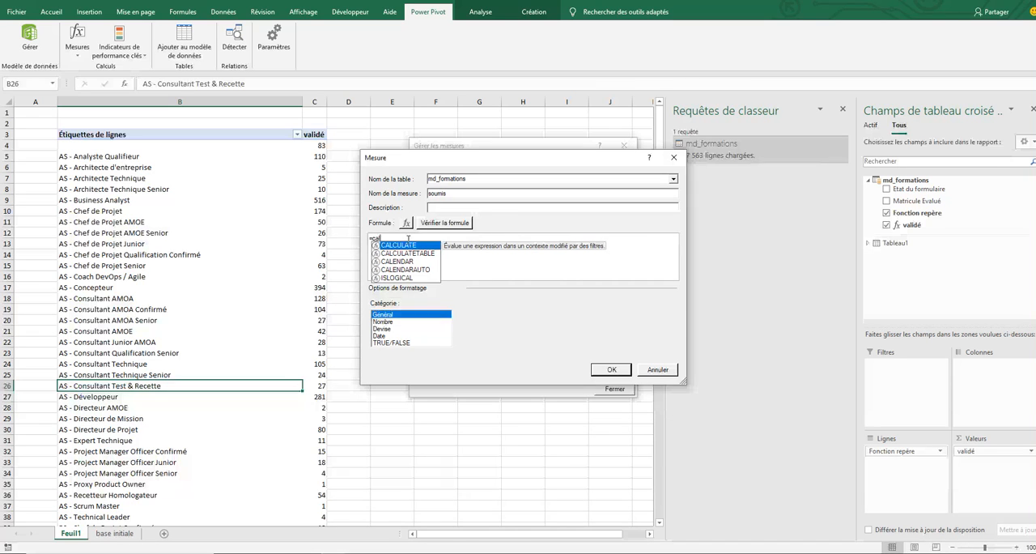
double_click(394, 245)
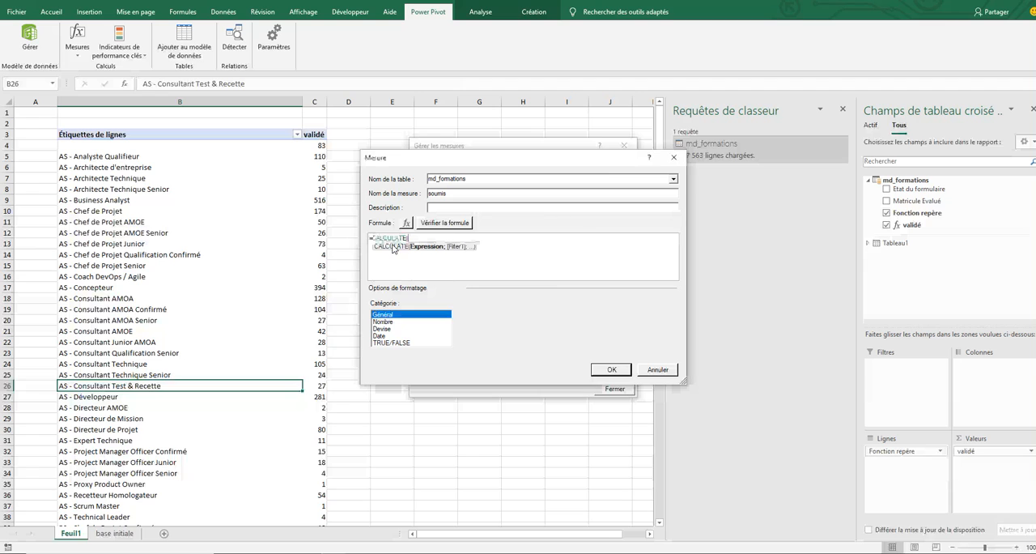
type("count(")
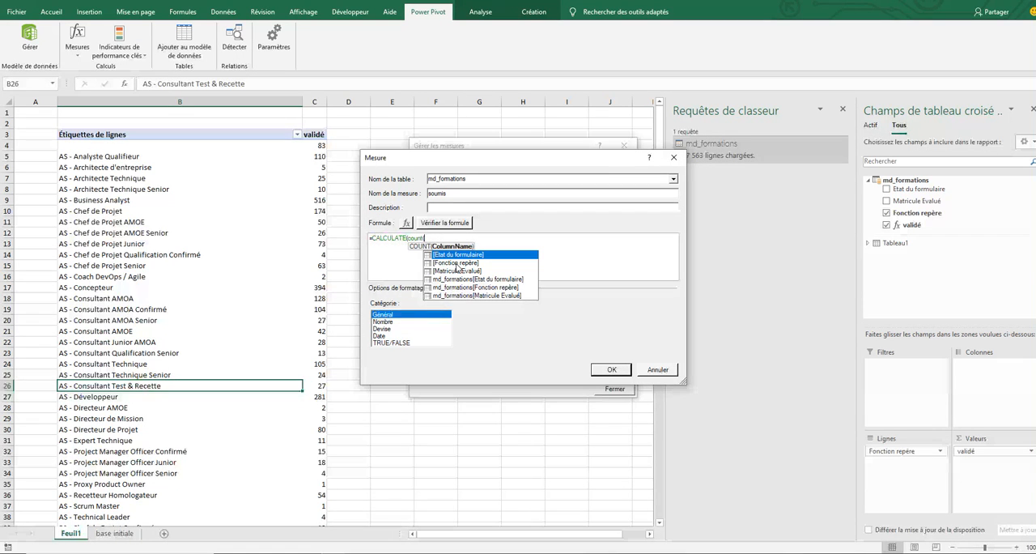
double_click(462, 255)
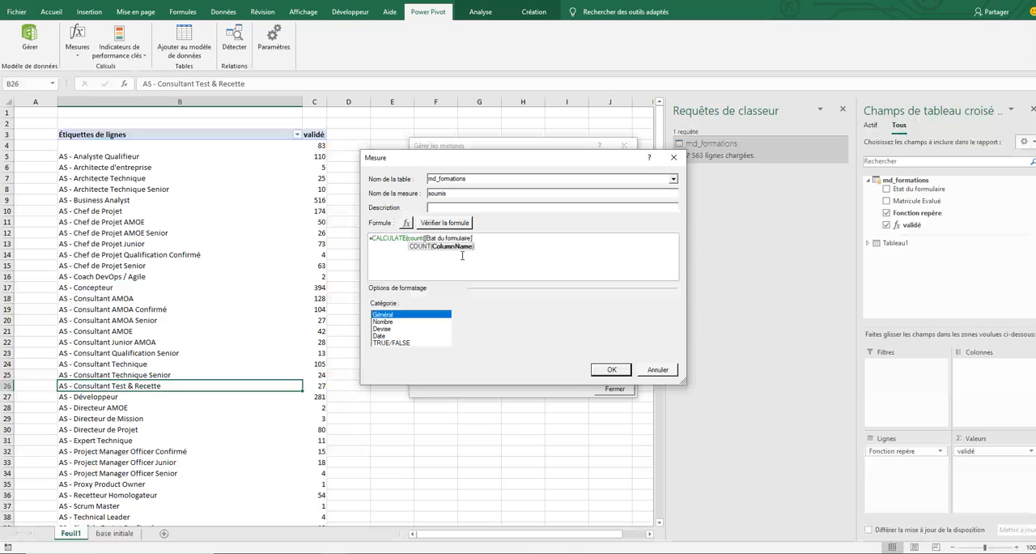
type(");")
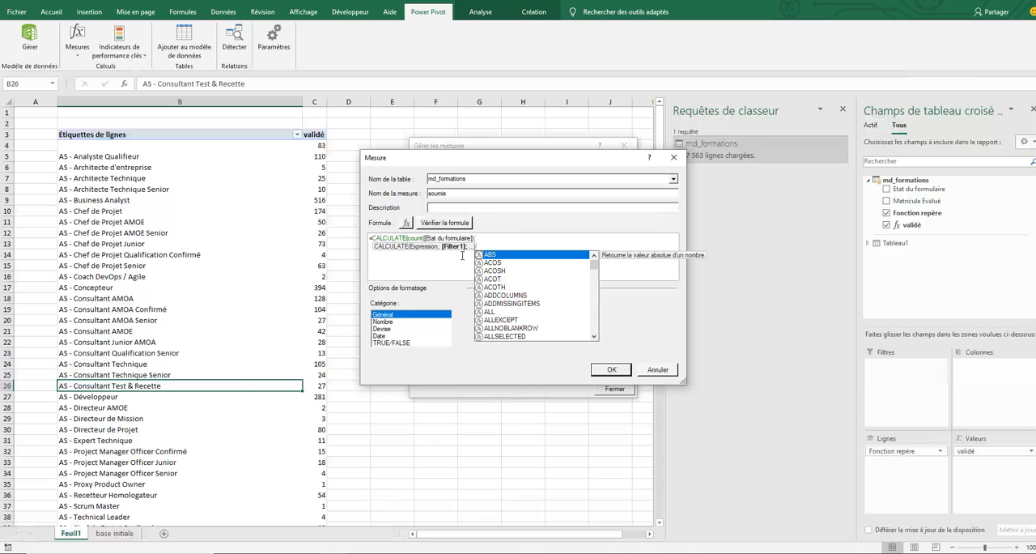
- Complete the formula with the filter md_formations[Etat du formulaire]="soumis"
type("eta")
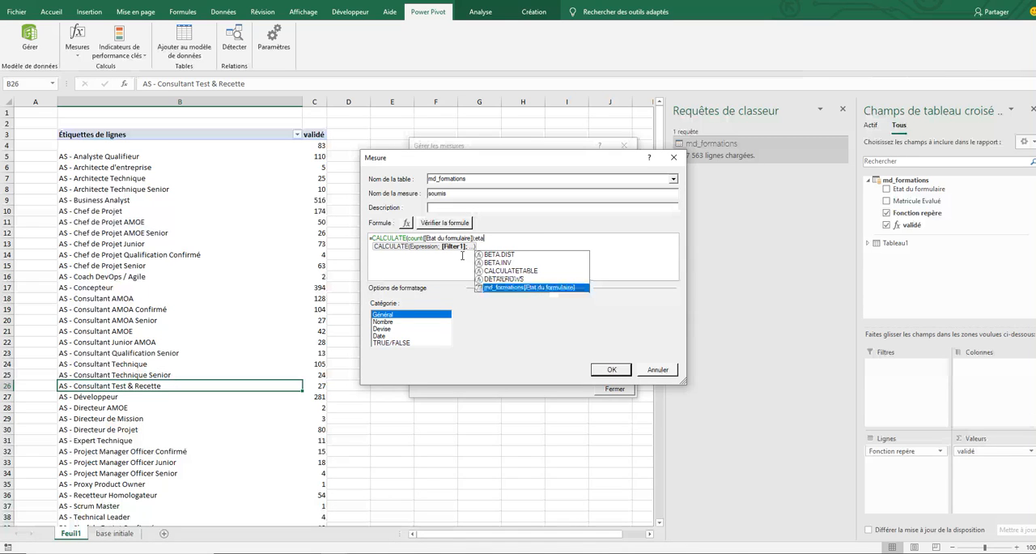
double_click(533, 287)
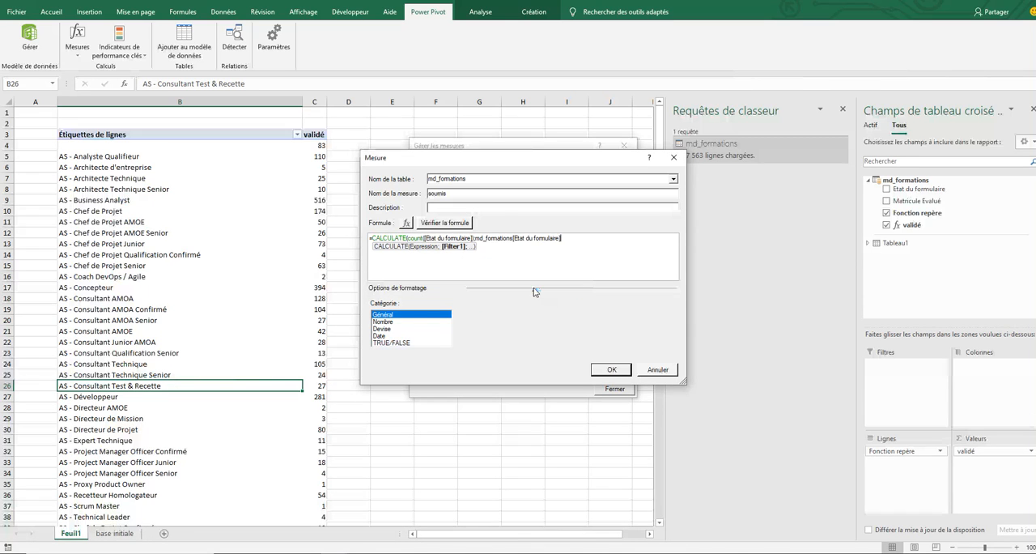
type("=\"soumis\")")
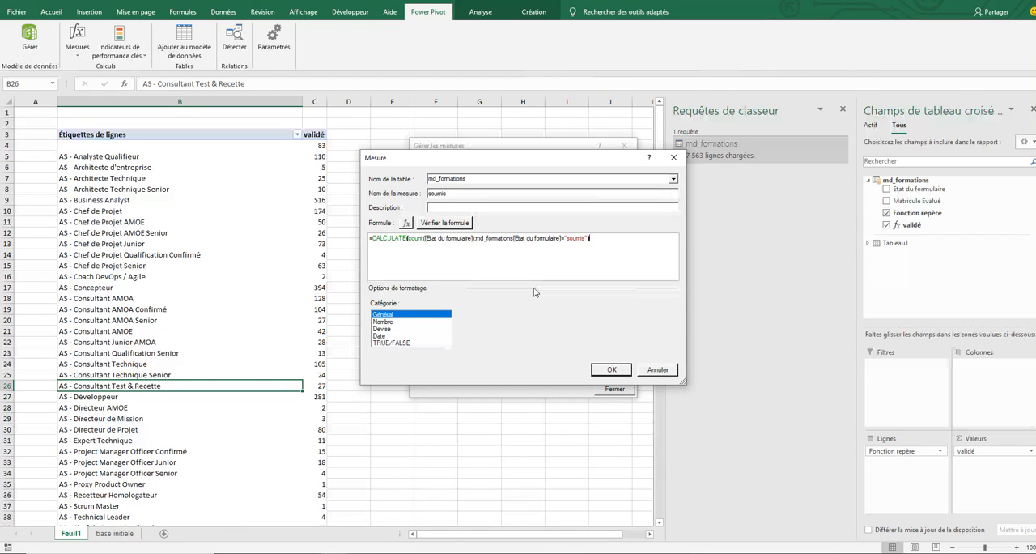
- Check and save the soumis measure, then add it to the pivot table's values
left_click(461, 221)
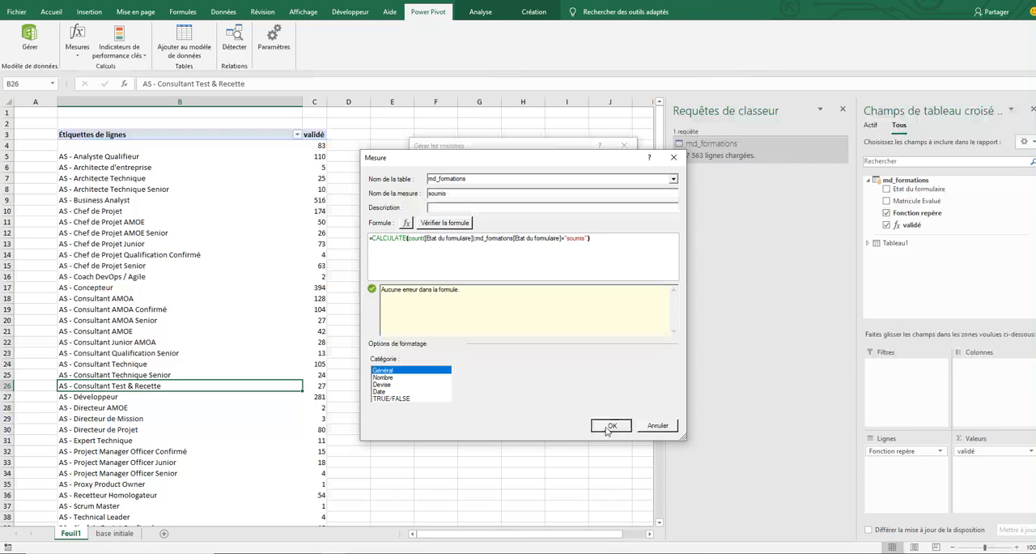
left_click(607, 426)
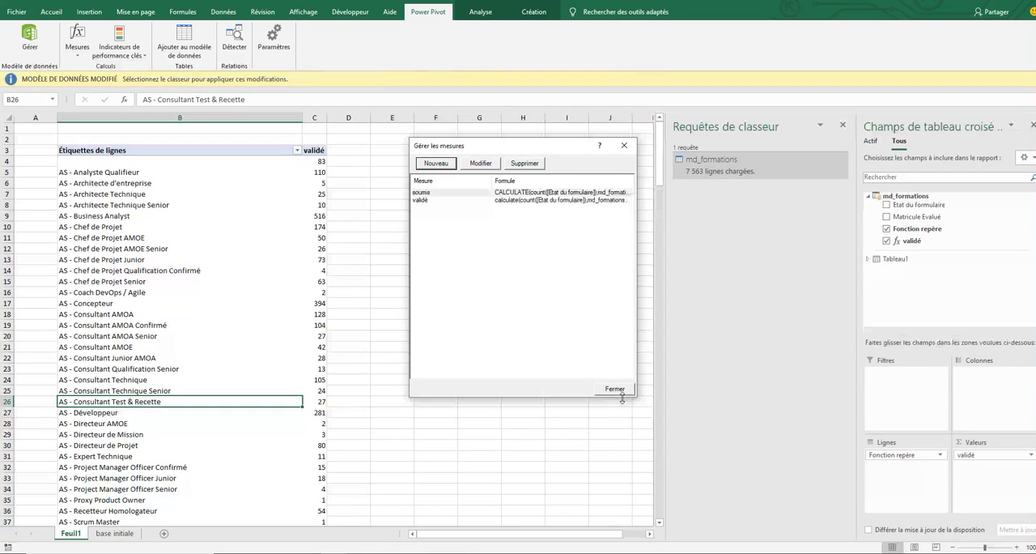
left_click(615, 386)
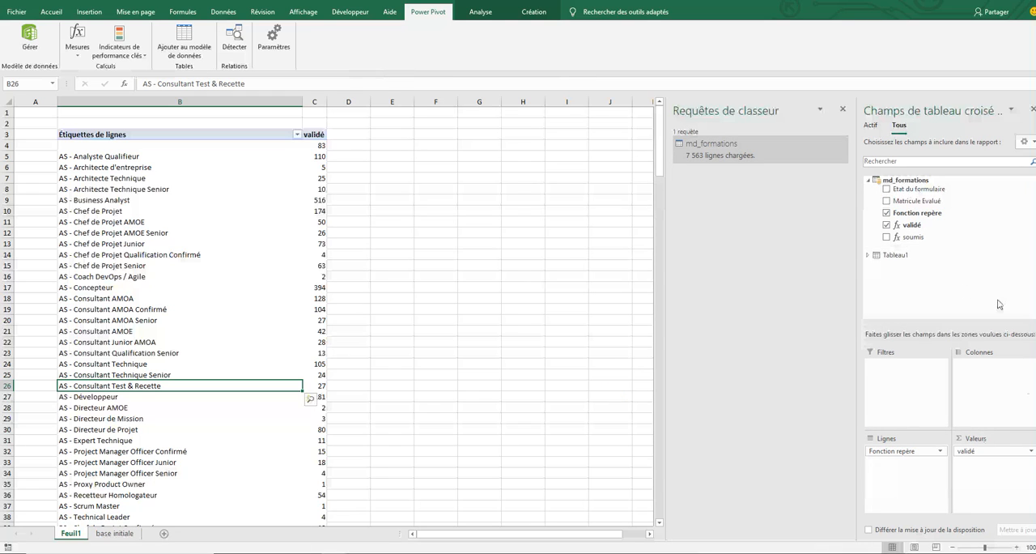
left_click_drag(912, 237, 973, 478)
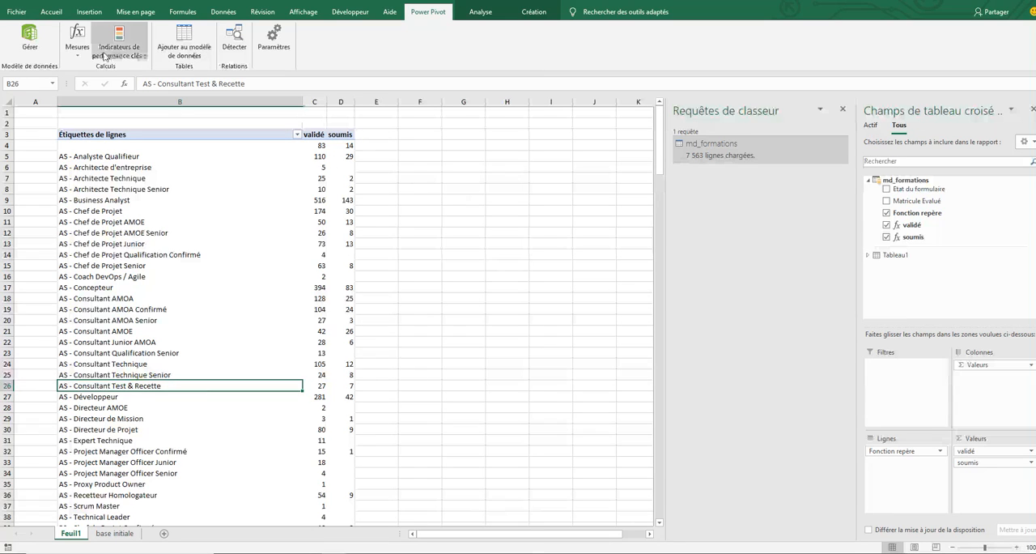
- Create a measure named total with the formula =count([Etat du formulaire]), check it for errors and save it
left_click(76, 47)
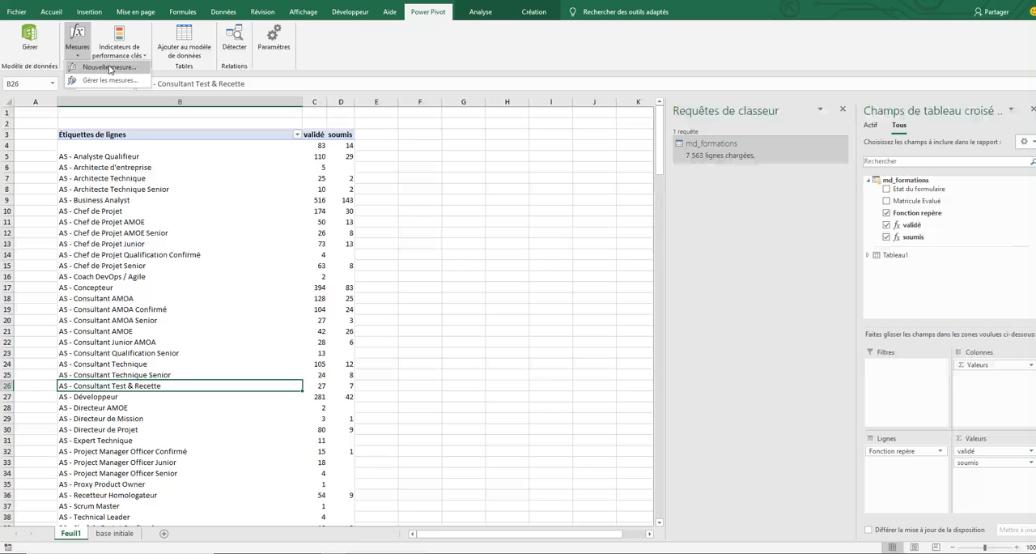
left_click(109, 68)
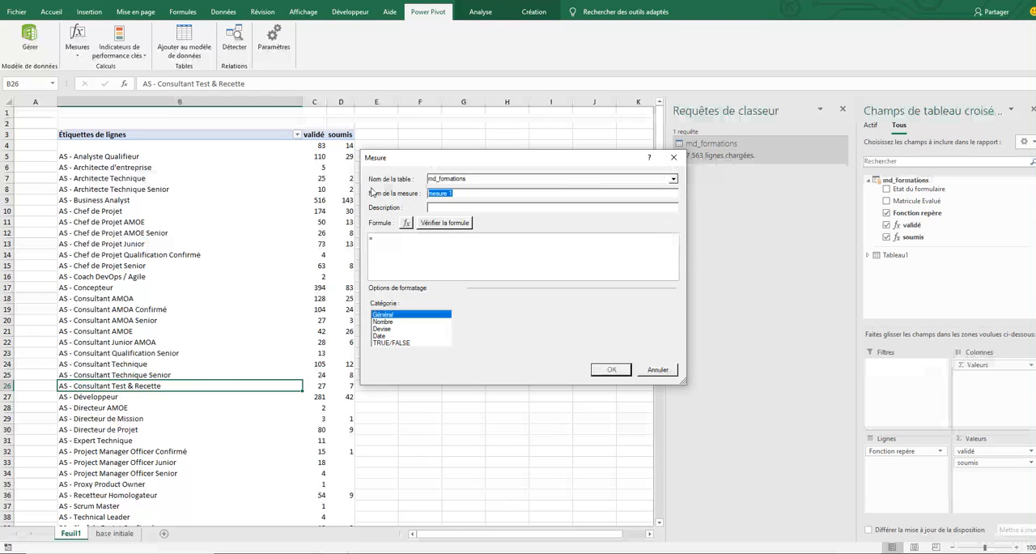
type("q")
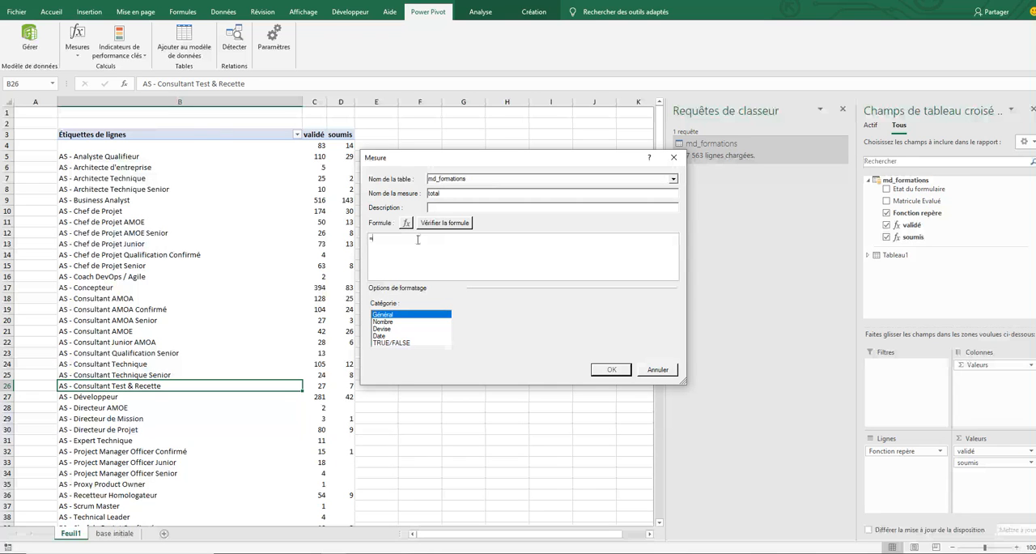
type("count")
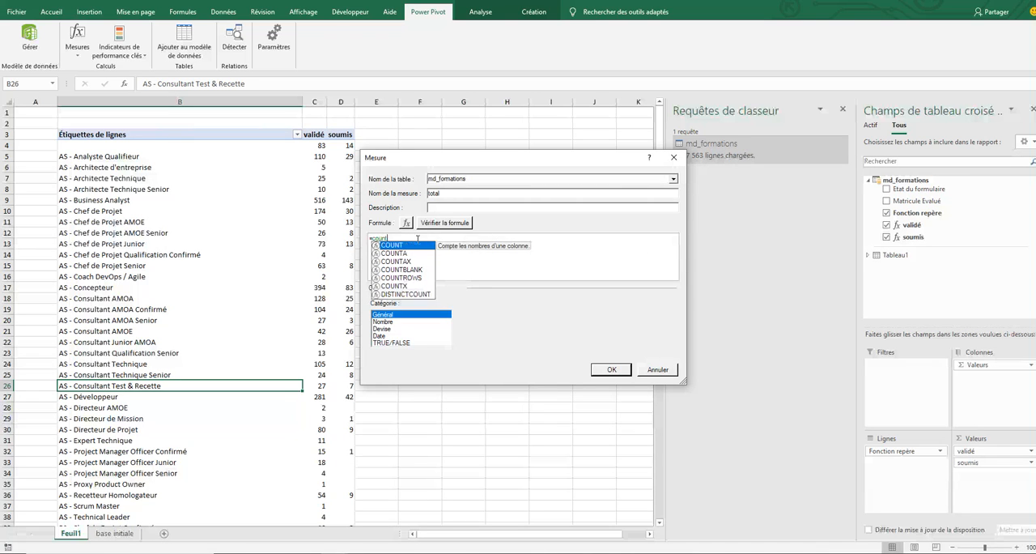
type("(")
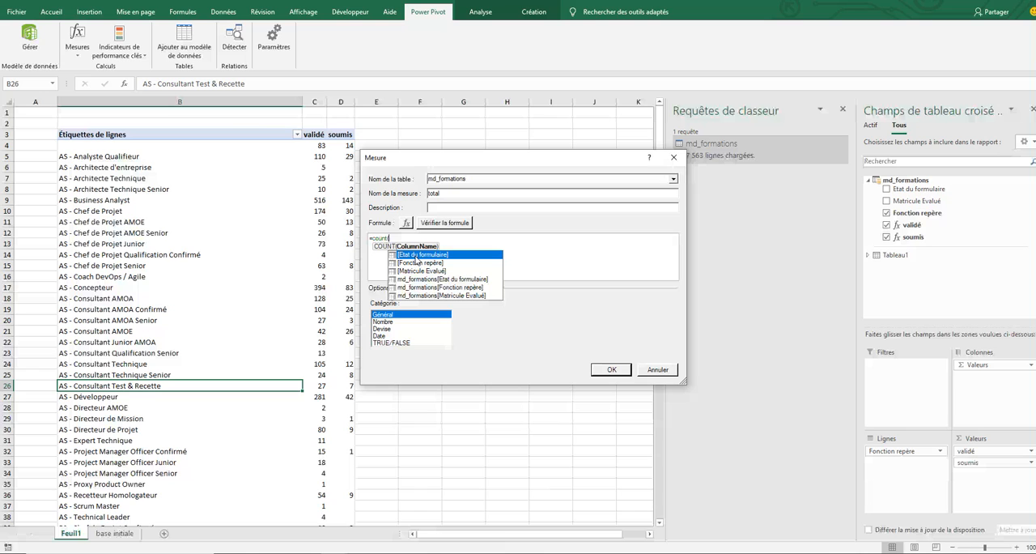
double_click(416, 256)
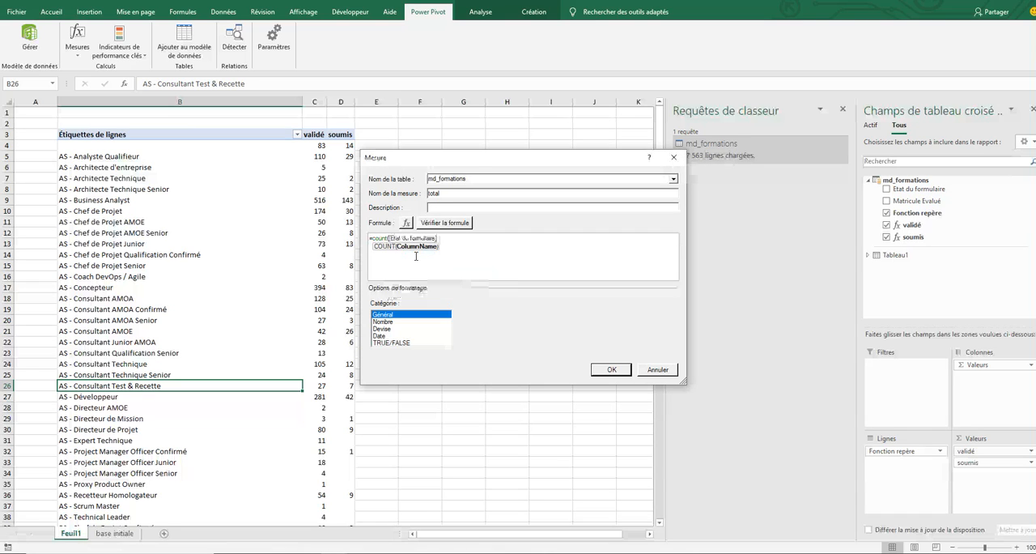
type(")")
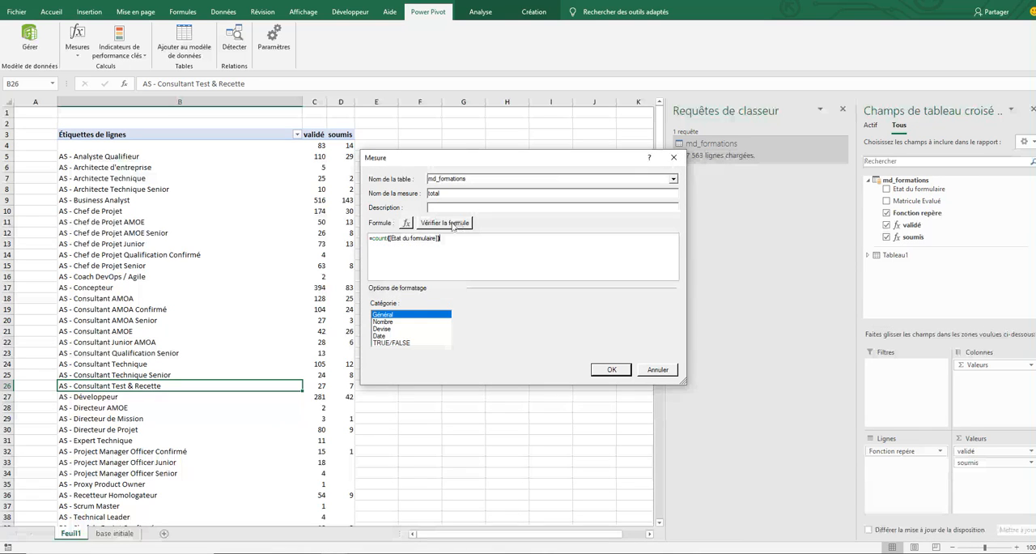
left_click(451, 223)
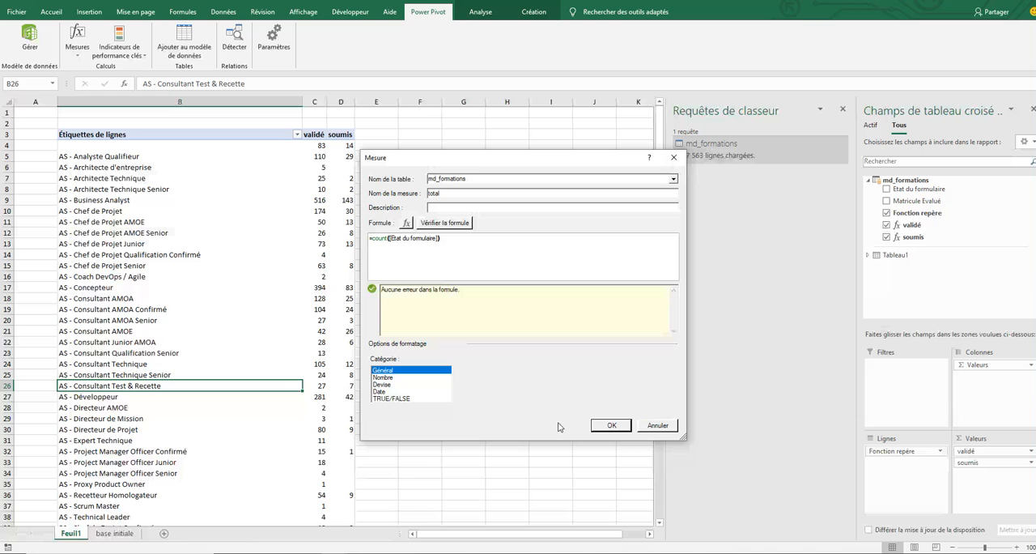
left_click(613, 425)
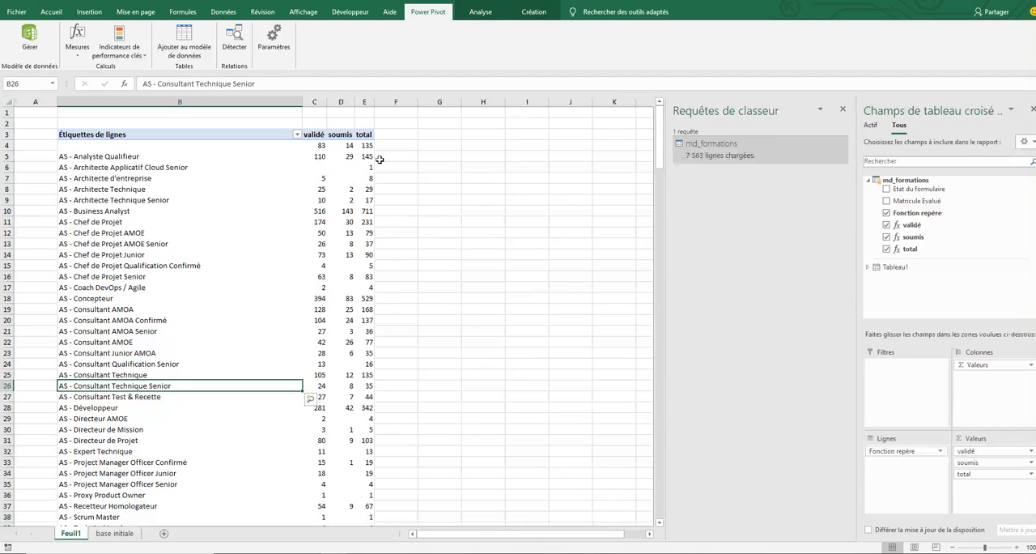
- Review the first total values in the pivot table and widen column E slightly
left_click_drag(366, 145, 369, 155)
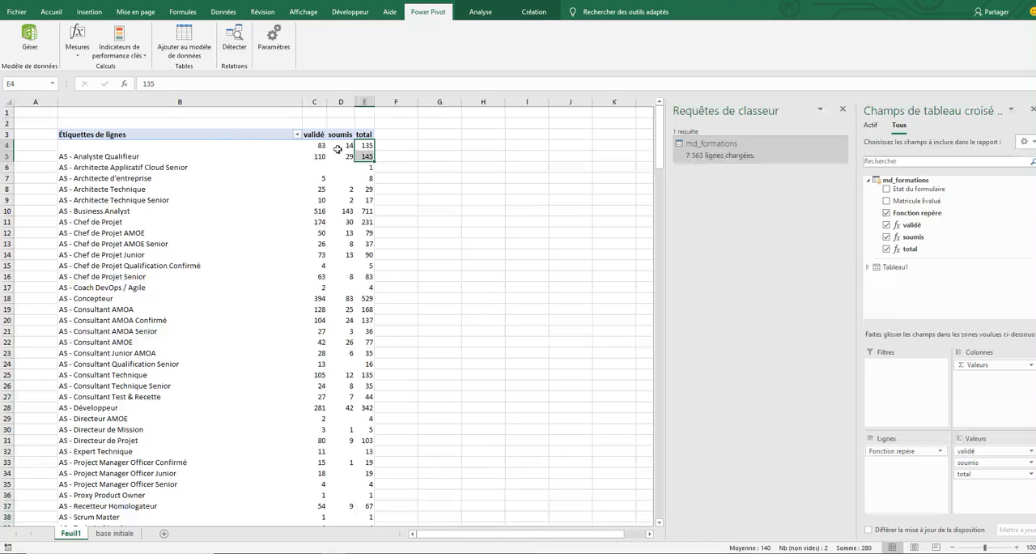
left_click(367, 145)
left_click(368, 156)
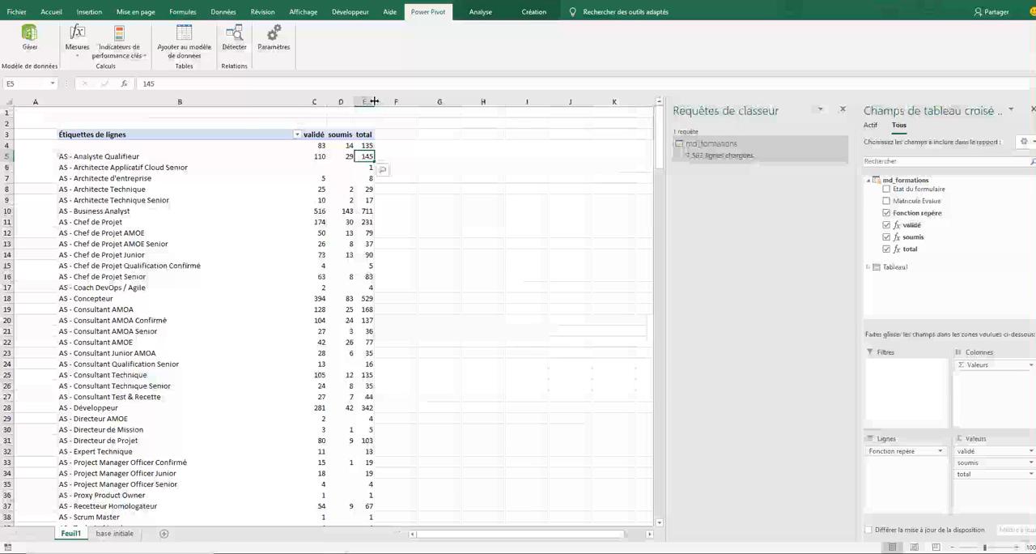
left_click_drag(374, 102, 379, 101)
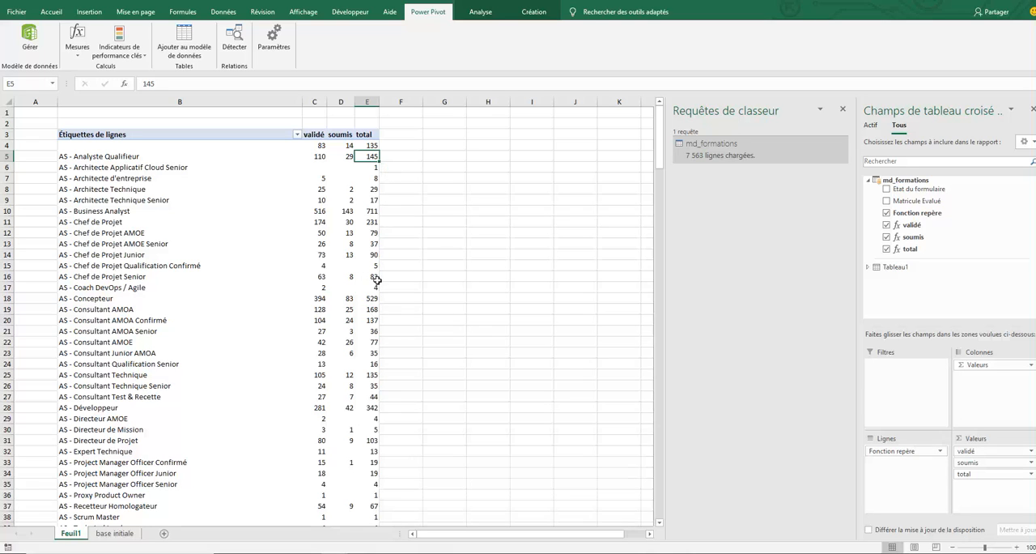
- Start a new measure named pourcentage in the md_formations table
left_click(79, 54)
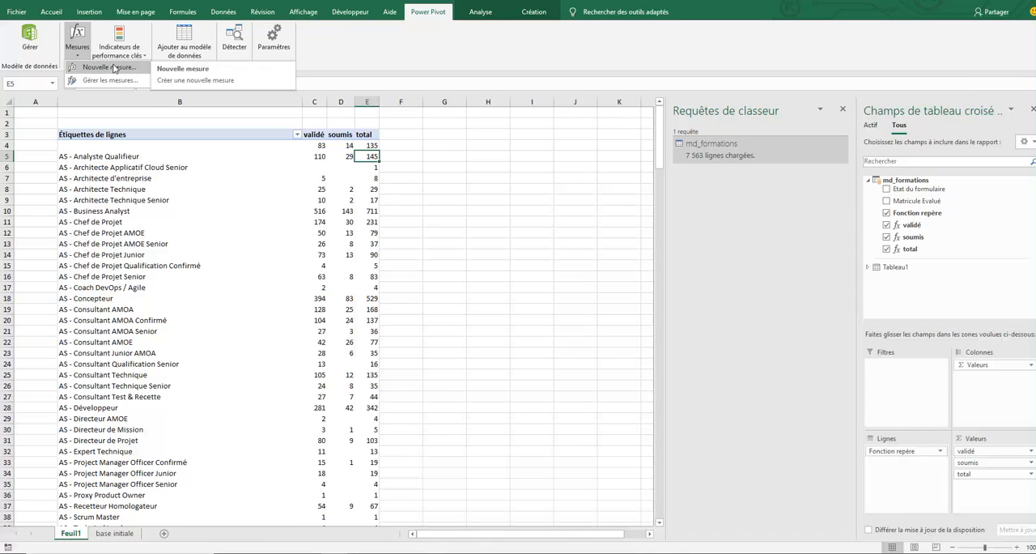
left_click(113, 67)
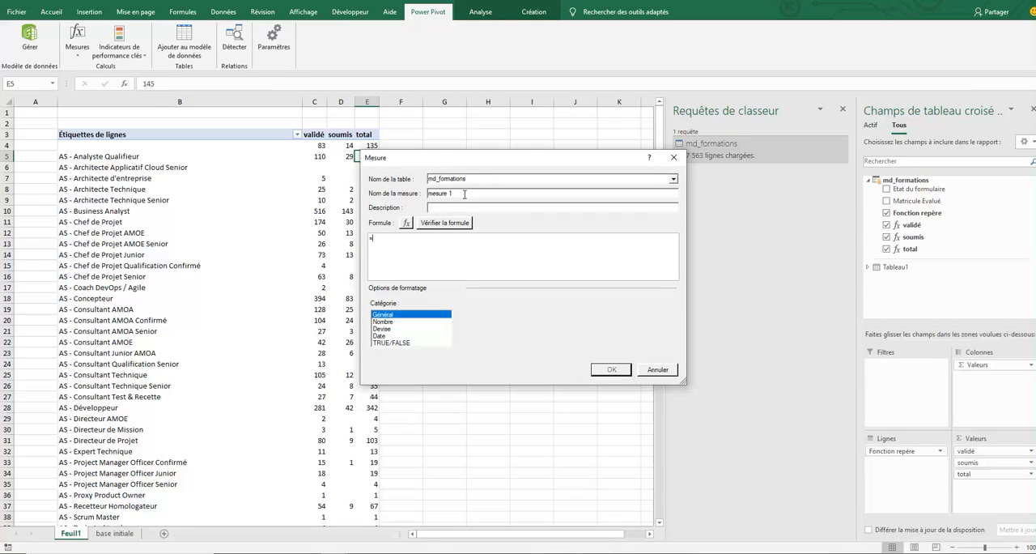
type("pou")
- Enter the formula =([validé]+[soumis])/[total] for the pourcentage measure
type("v")
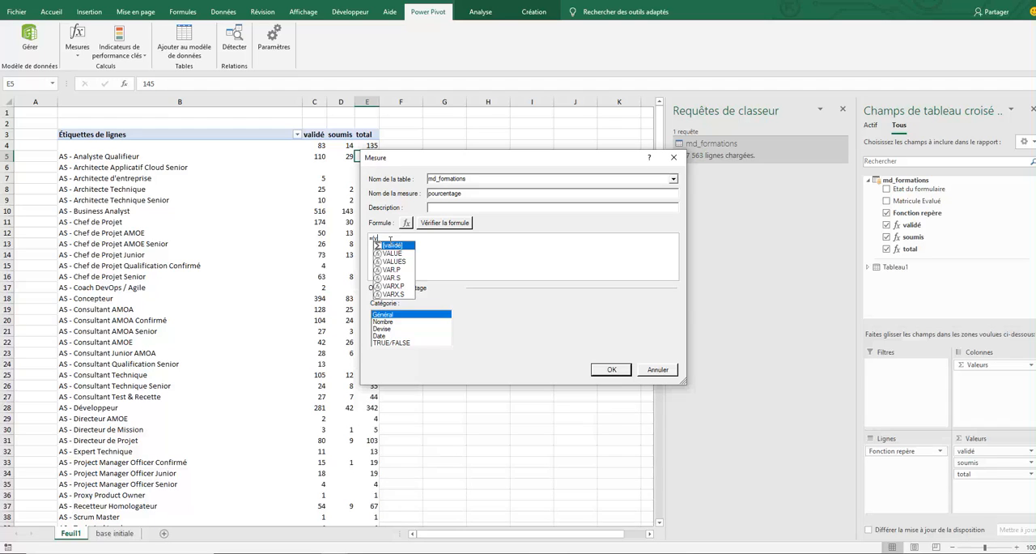
type("l")
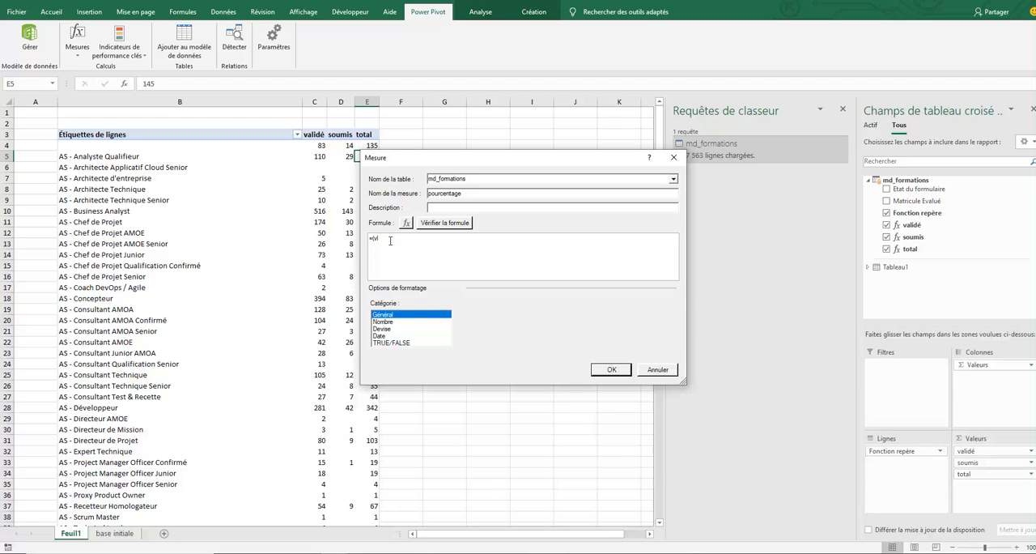
key("BackSpace")
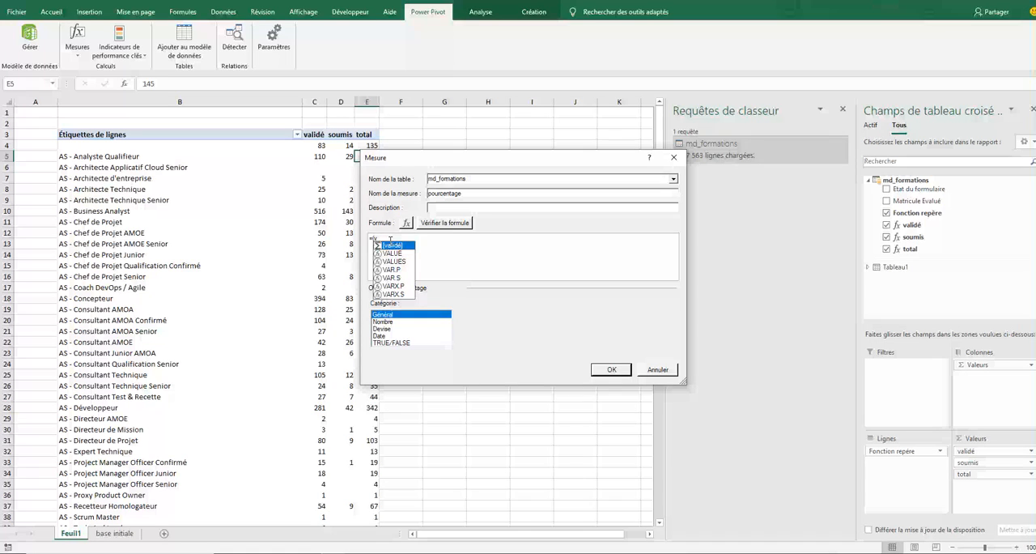
double_click(393, 246)
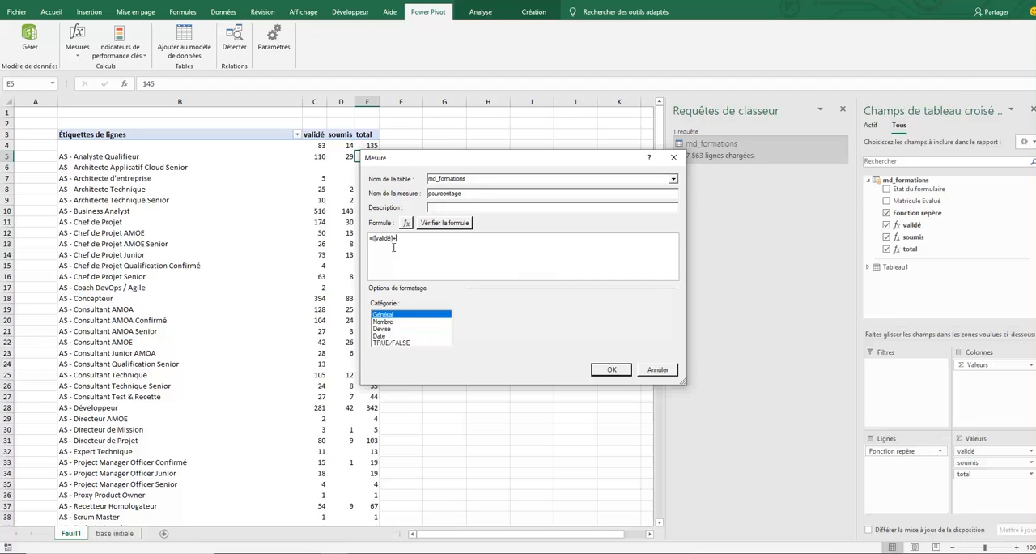
type("+sou")
double_click(416, 246)
type(")/to")
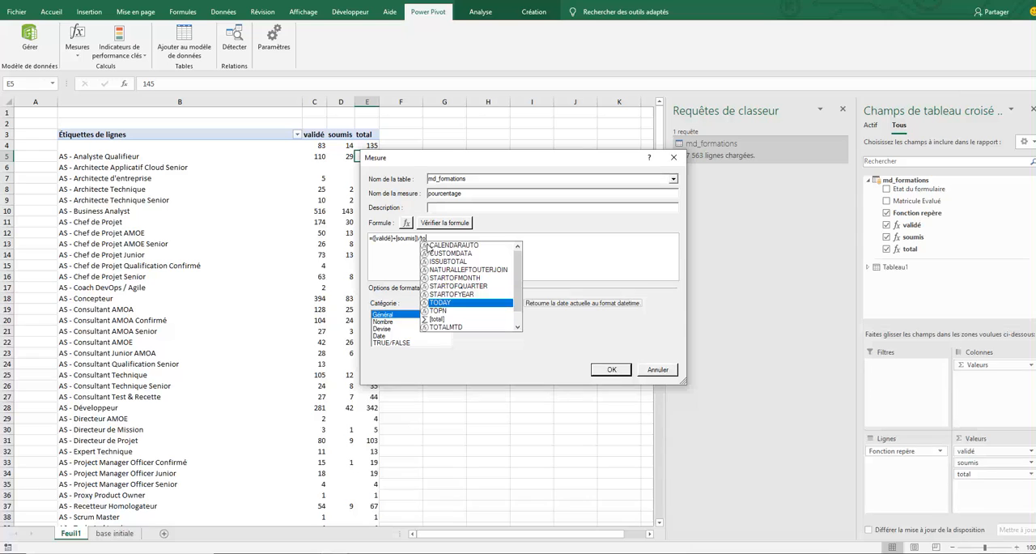
double_click(435, 320)
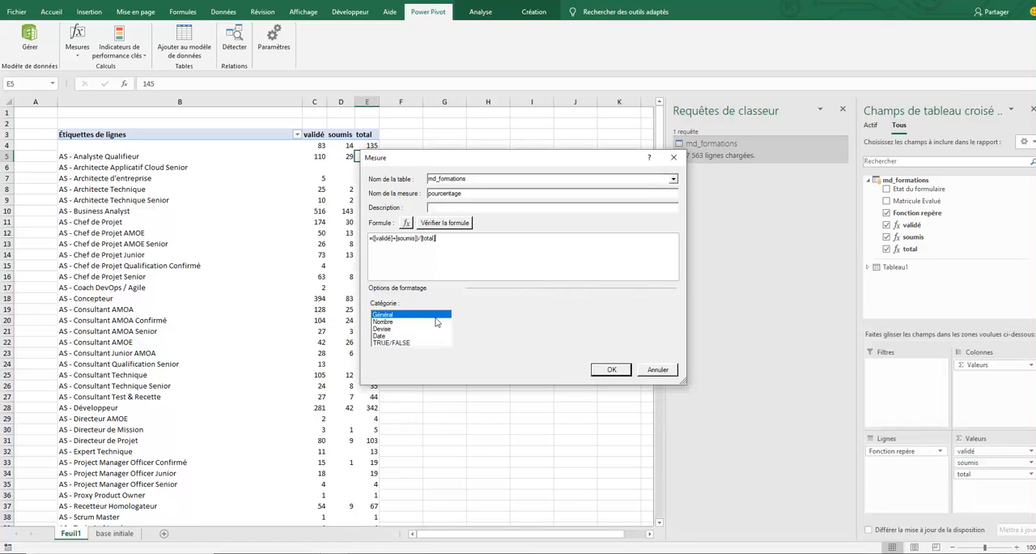
- Check the pourcentage formula for errors, set its number format to Pourcentage and save the measure
left_click(458, 224)
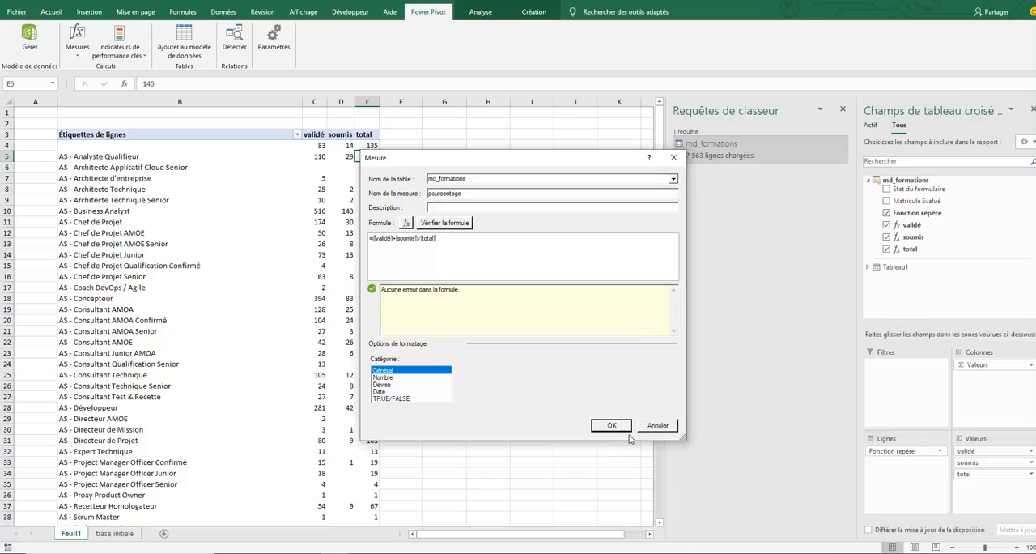
left_click(384, 378)
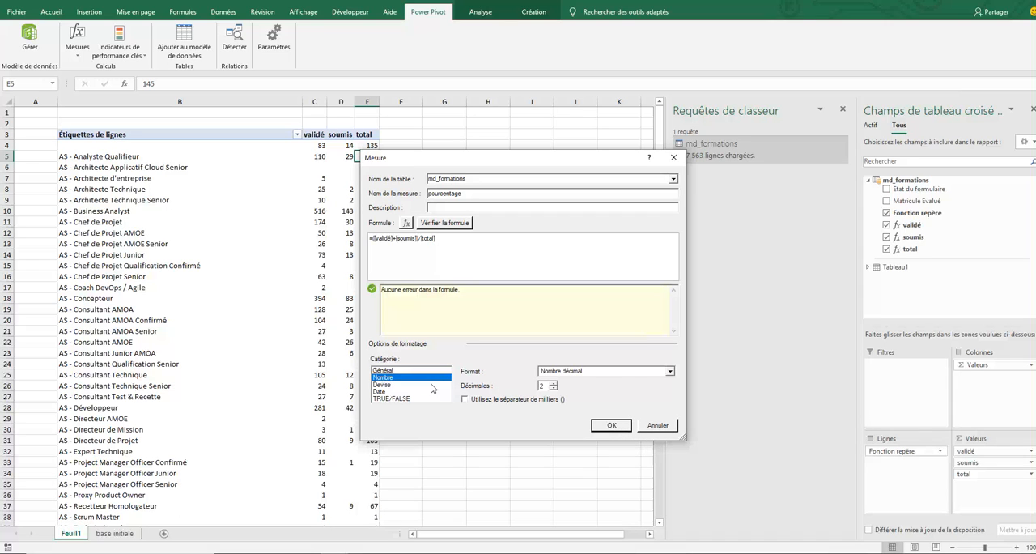
left_click(671, 370)
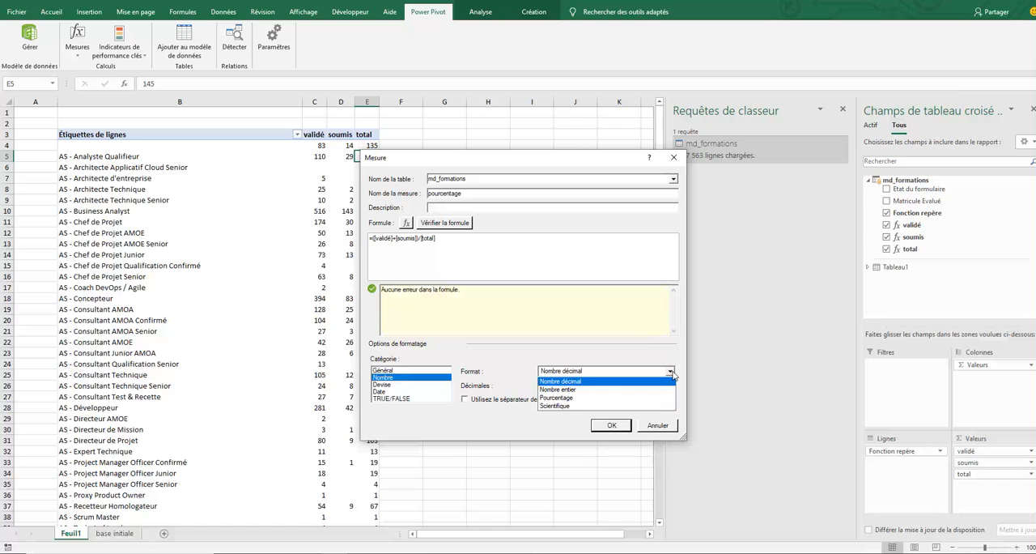
left_click(561, 398)
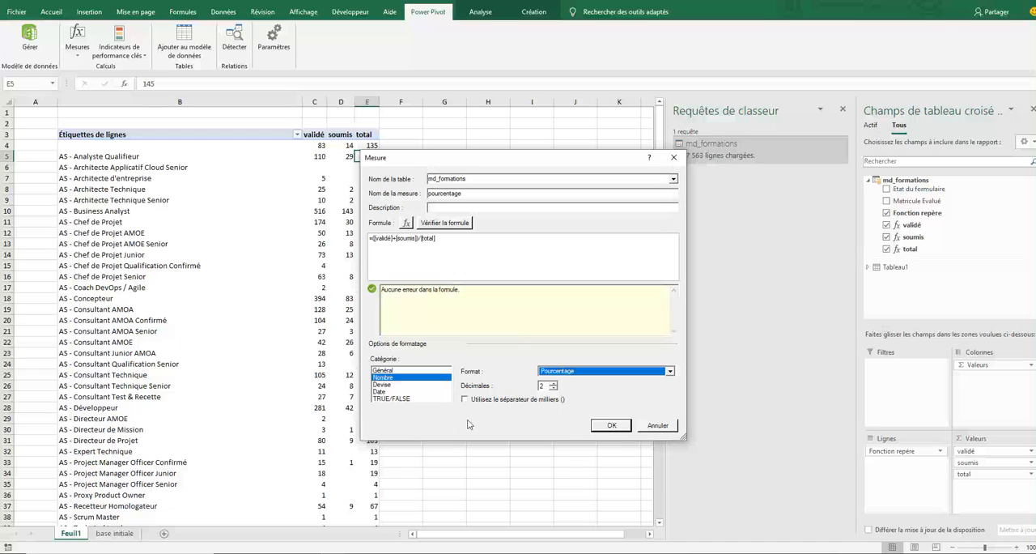
left_click(617, 425)
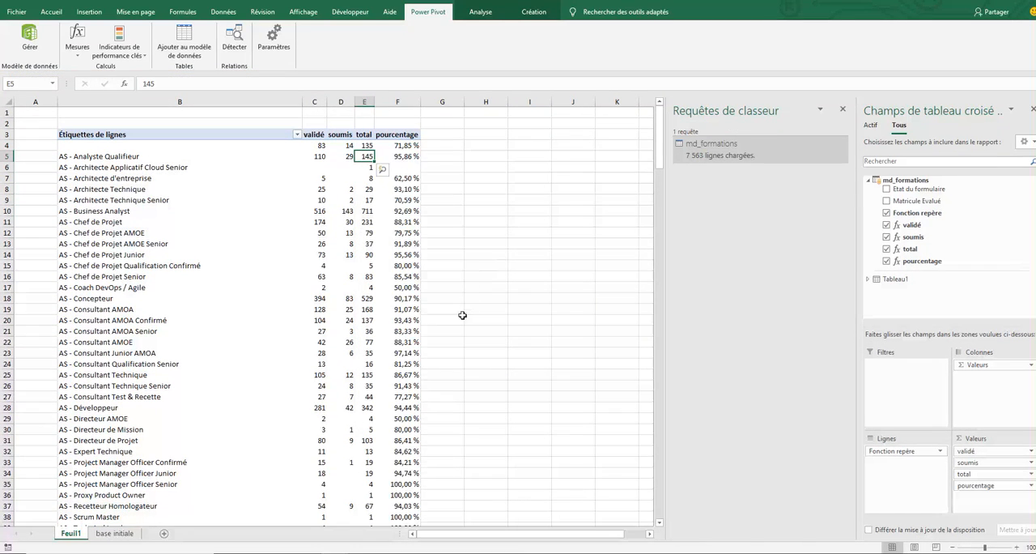
- Review the first two pourcentage values in the pivot table
left_click(400, 159)
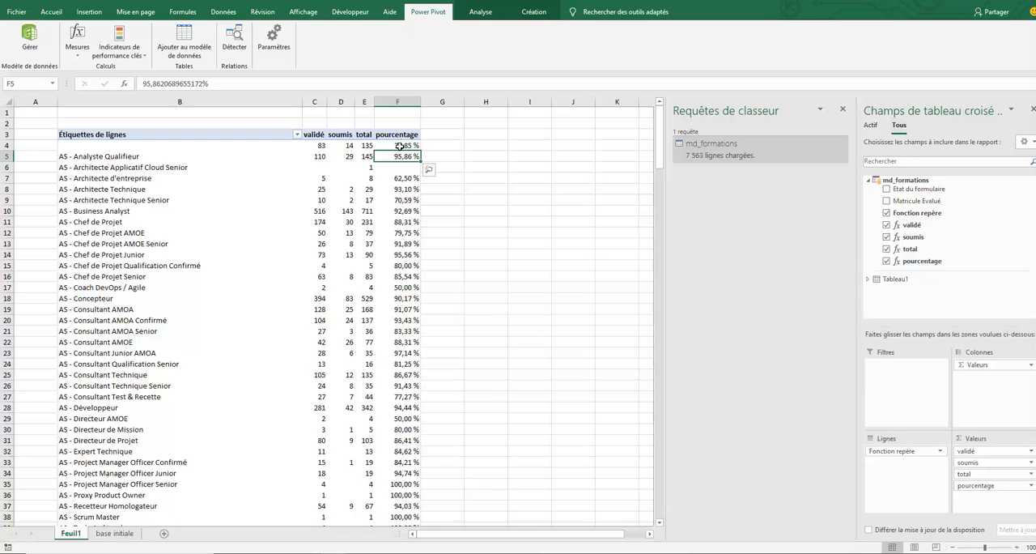
left_click_drag(399, 145, 401, 159)
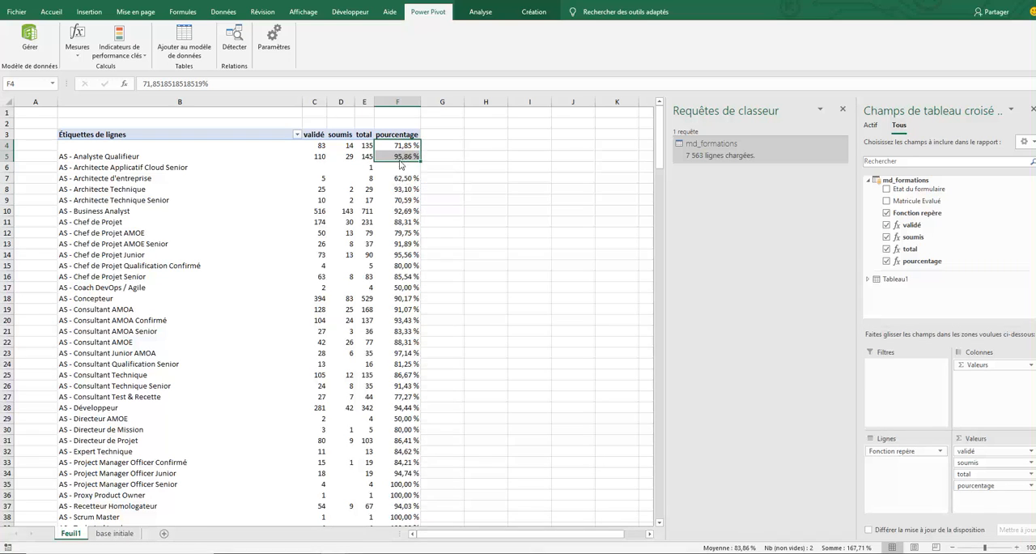
left_click(400, 158)
left_click(398, 146)
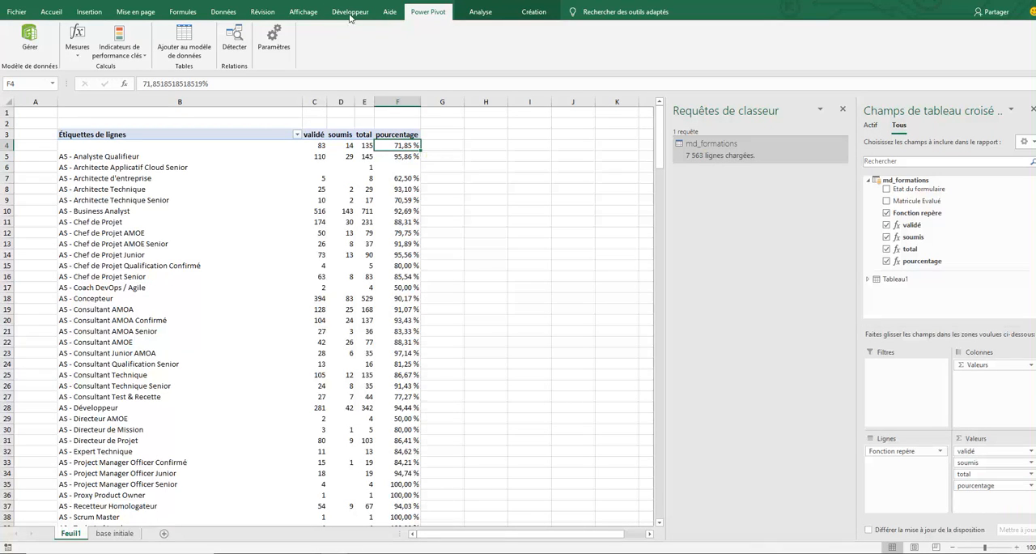
- Change the pivot table's report layout to tabular form
left_click(538, 13)
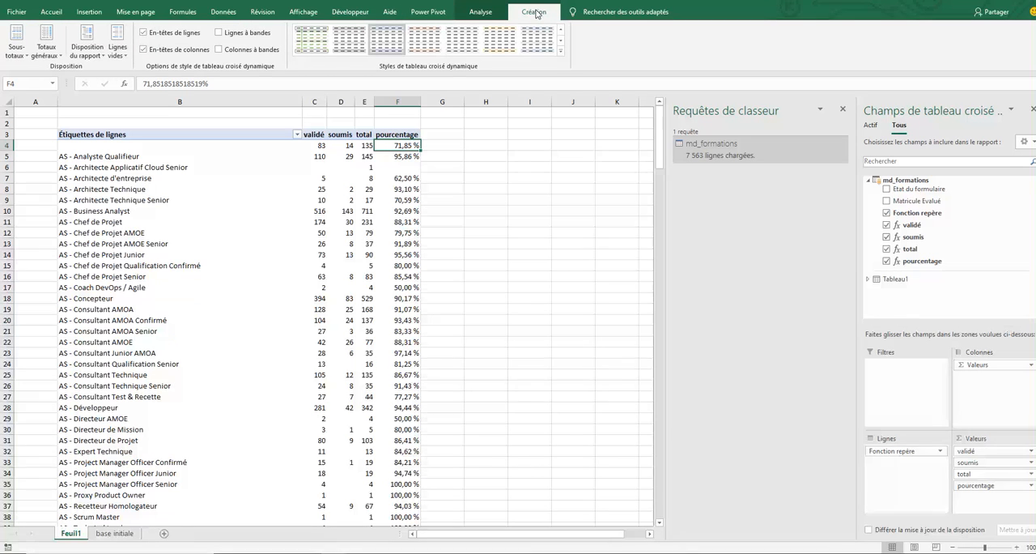
left_click(86, 58)
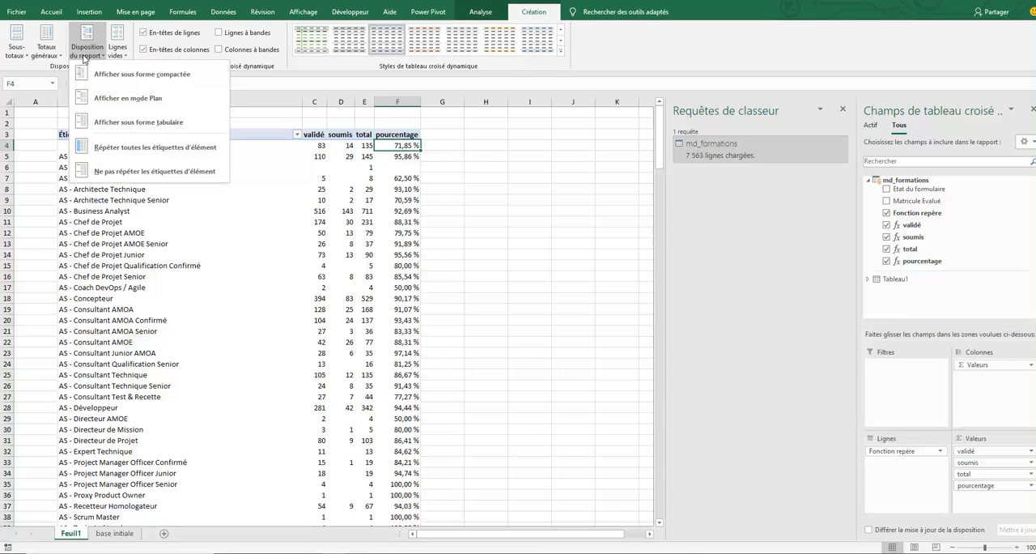
left_click(103, 123)
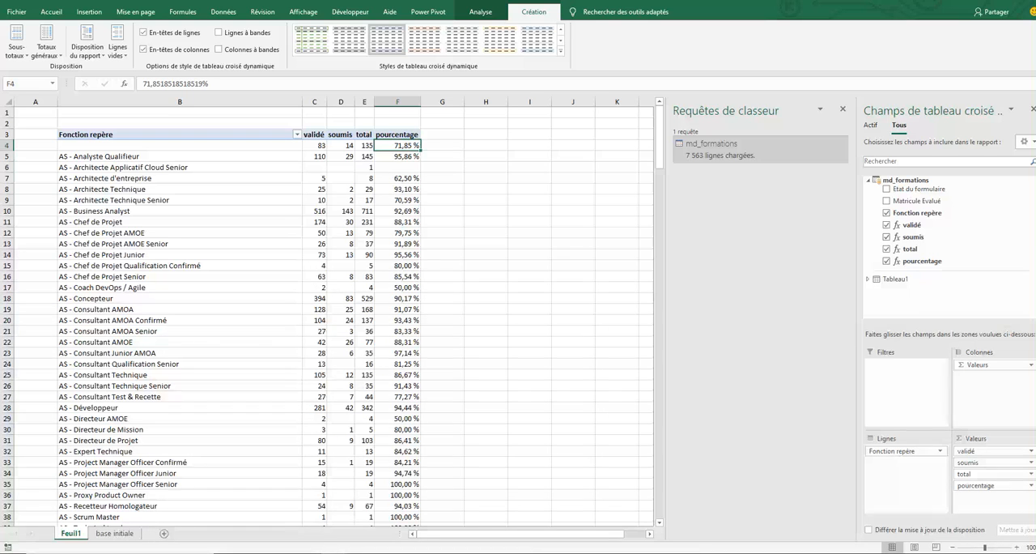
left_click(596, 553)
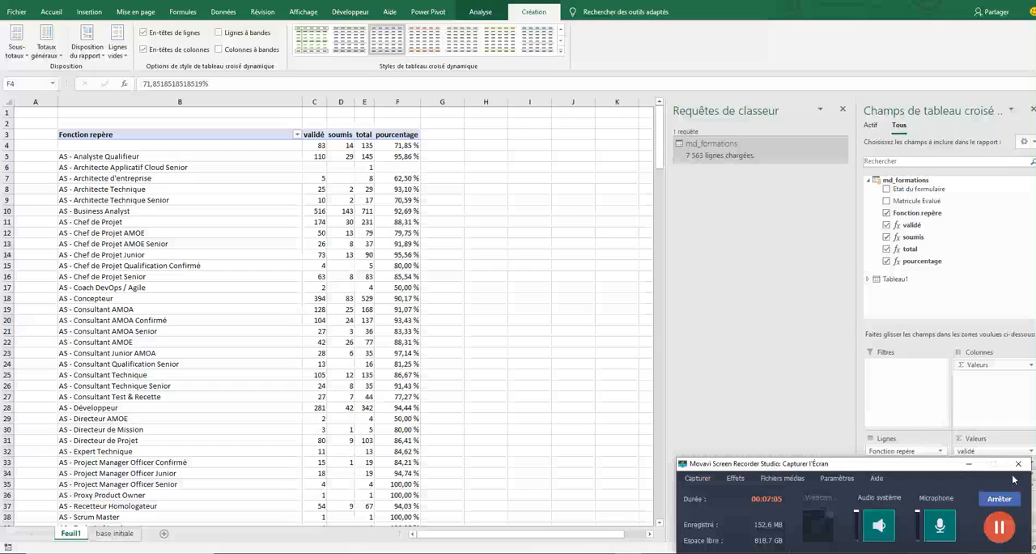